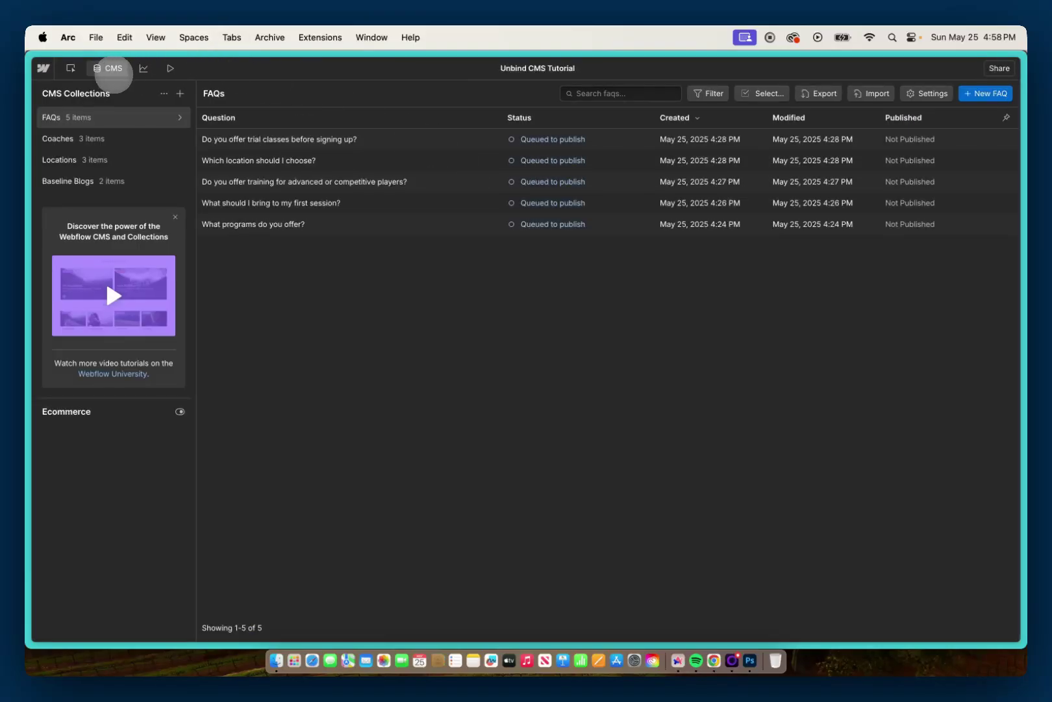
- Open the FAQs collection's settings in the CMS to review its question, slug and answer fields
click(115, 71)
click(130, 70)
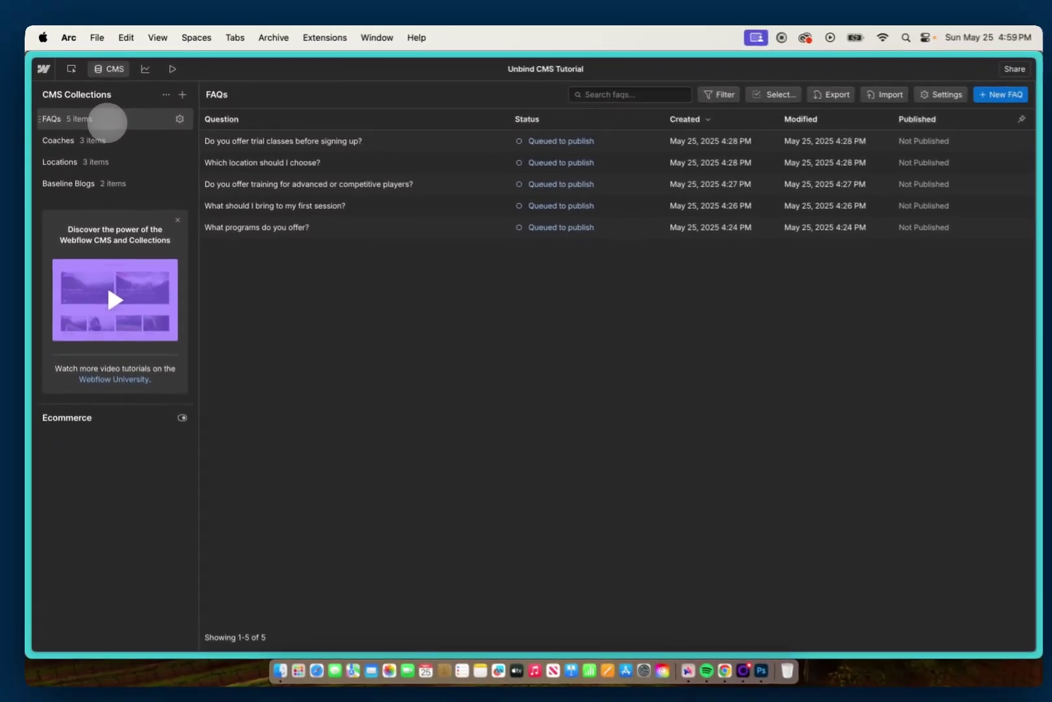
click(176, 118)
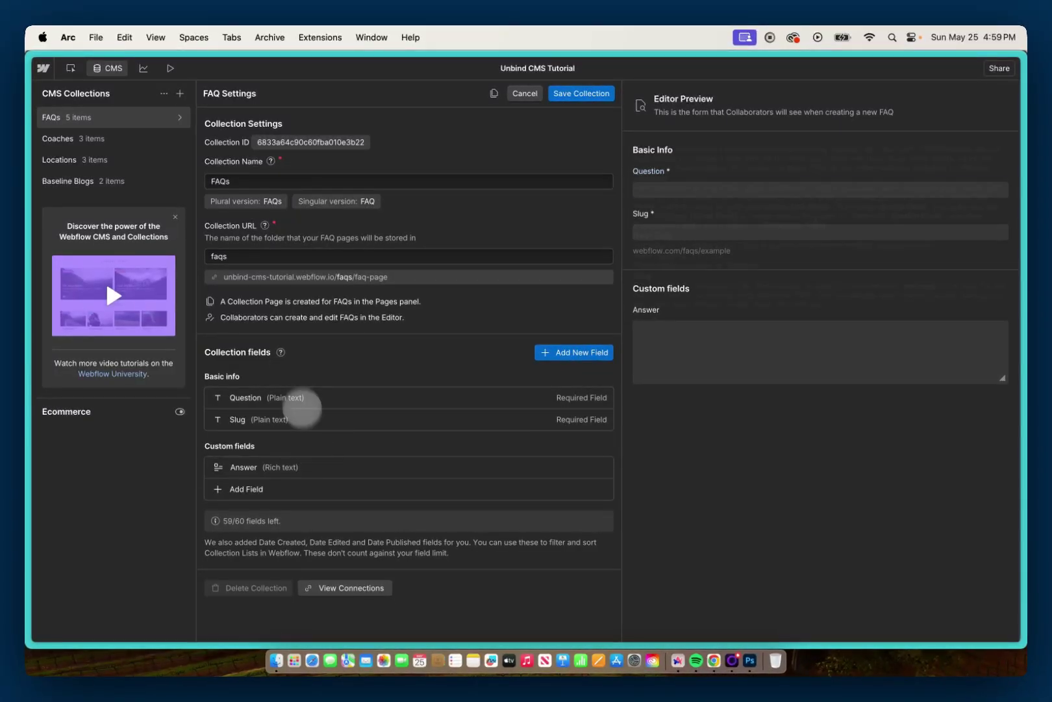
- Return to the Home page design and select the main-wrapper element as the target for a new section
click(73, 67)
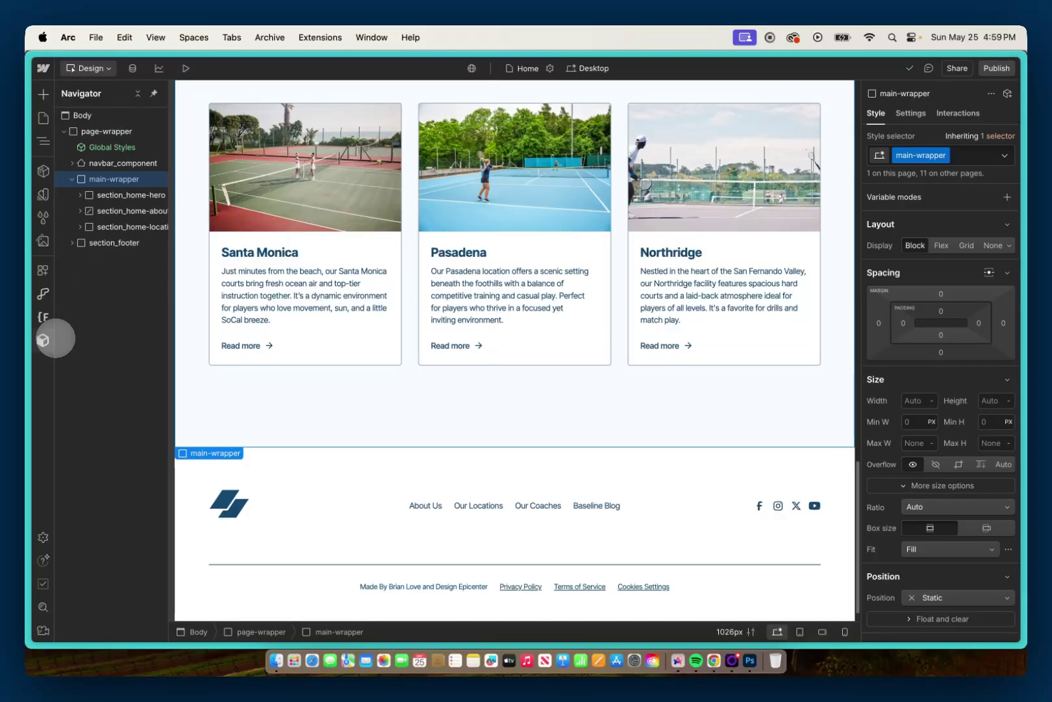
click(43, 339)
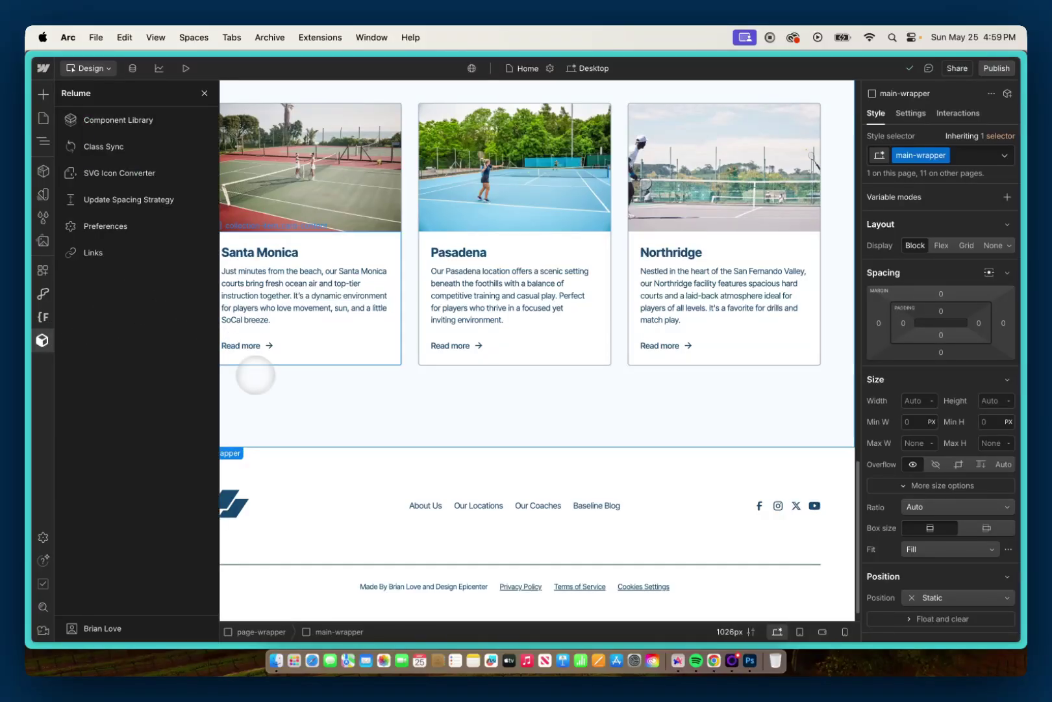
click(256, 379)
click(97, 178)
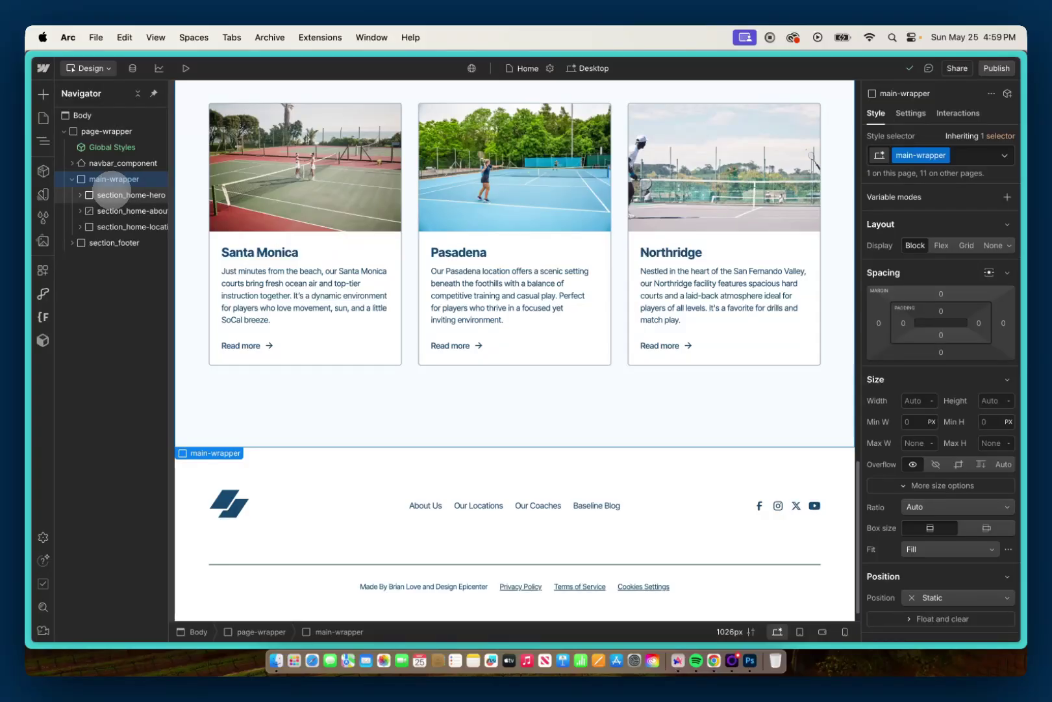
- Switch to the Relume library and copy the Team 6 component from the Marketing Team Sections for Webflow
key(ctrl+Tab)
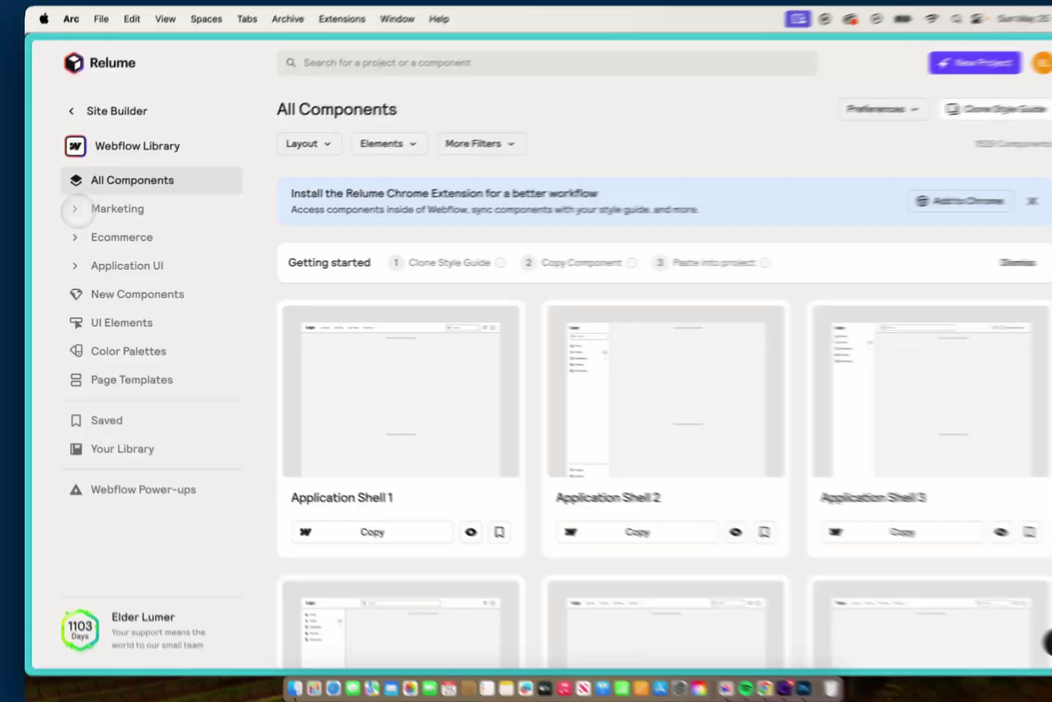
click(77, 208)
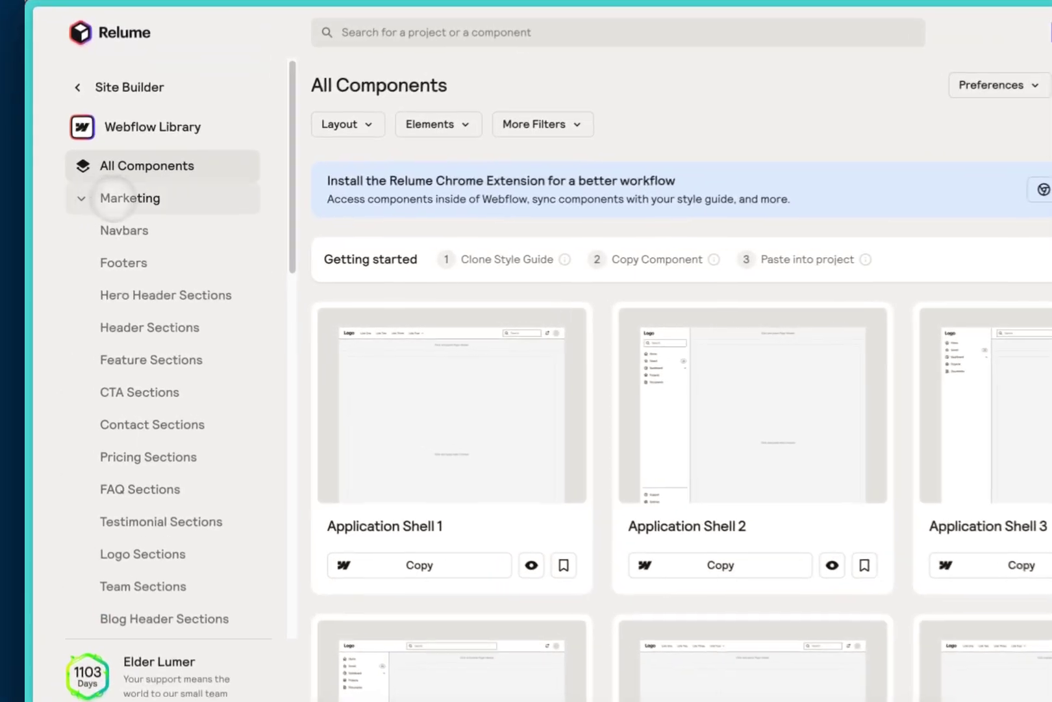
scroll(133, 293, down, 3)
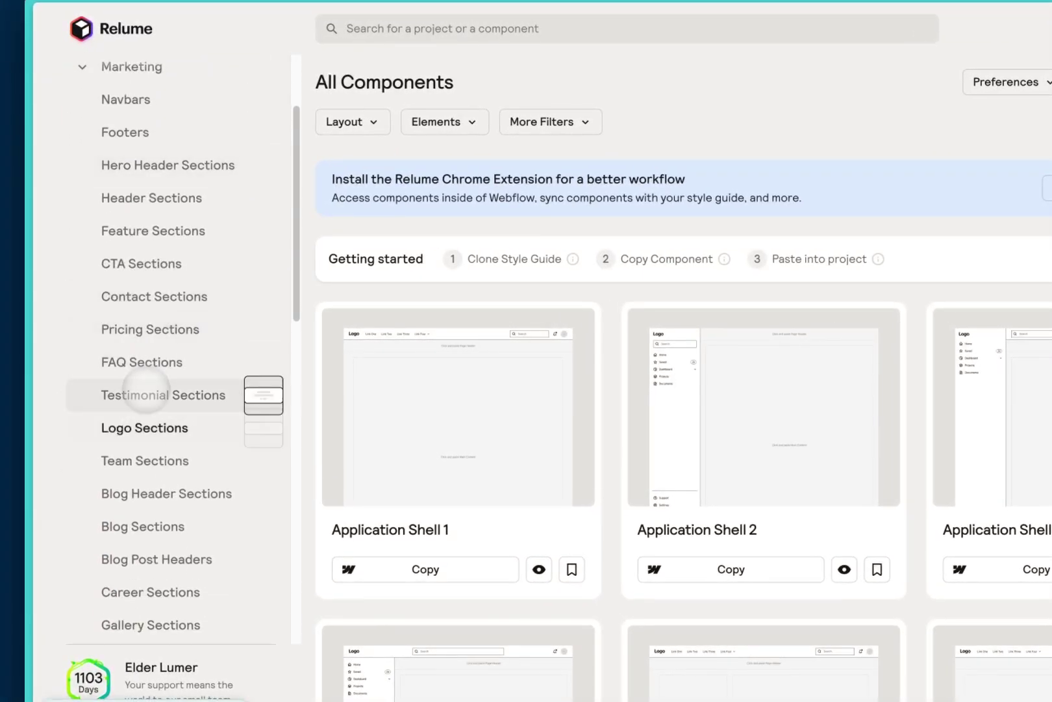
click(140, 460)
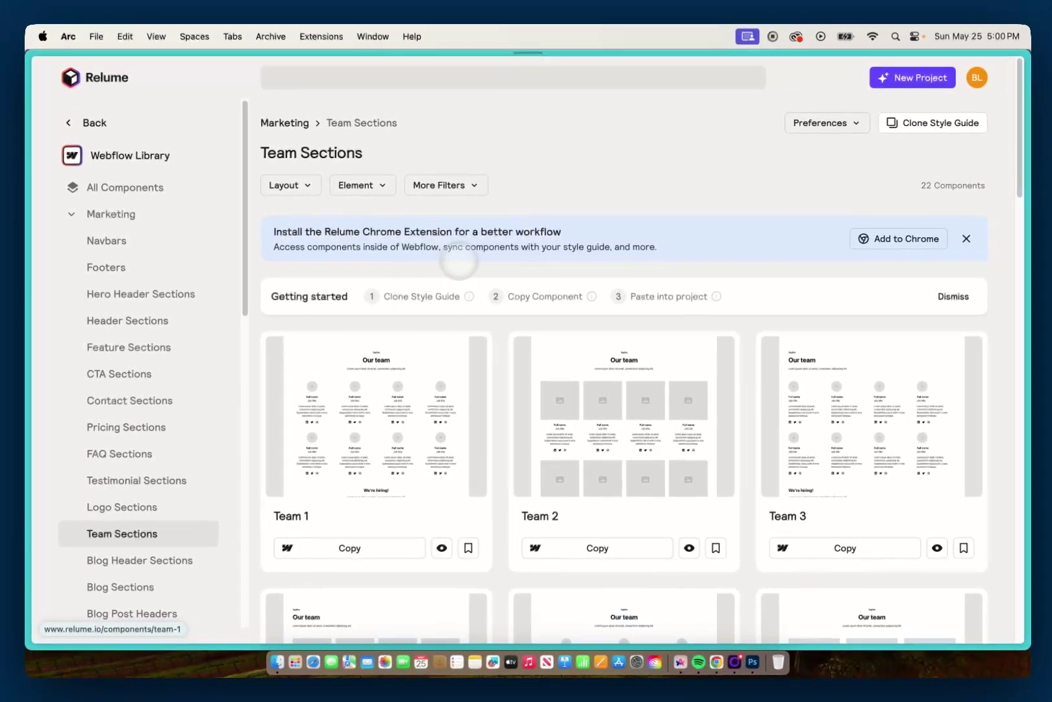
scroll(588, 260, down, 1)
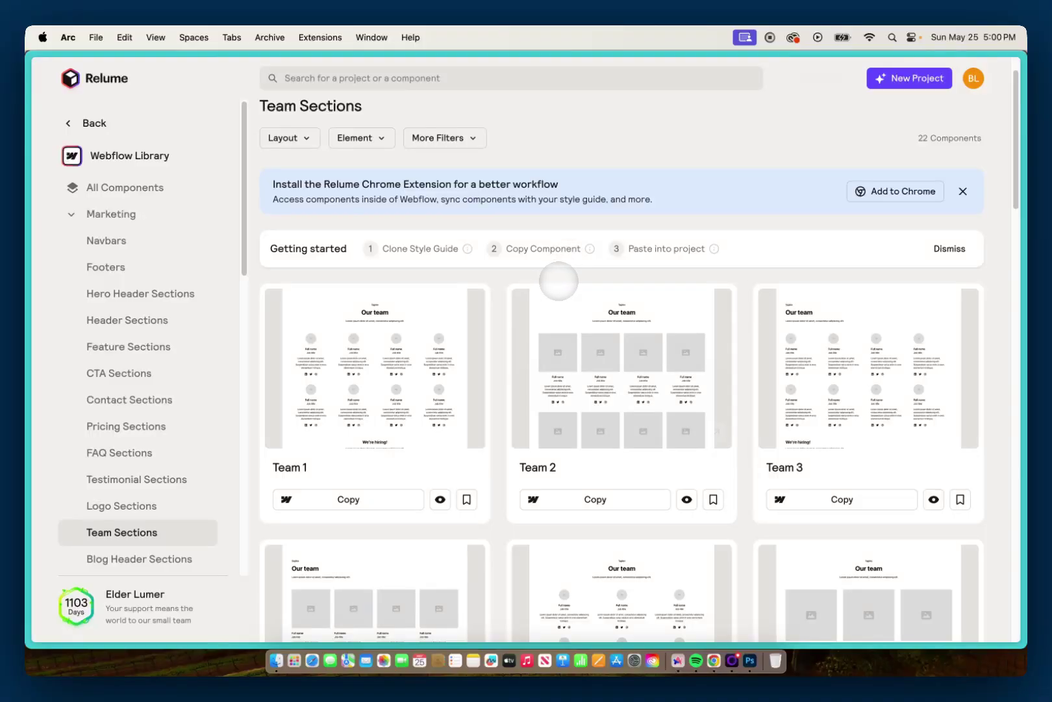
scroll(559, 293, down, 5)
scroll(559, 300, down, 4)
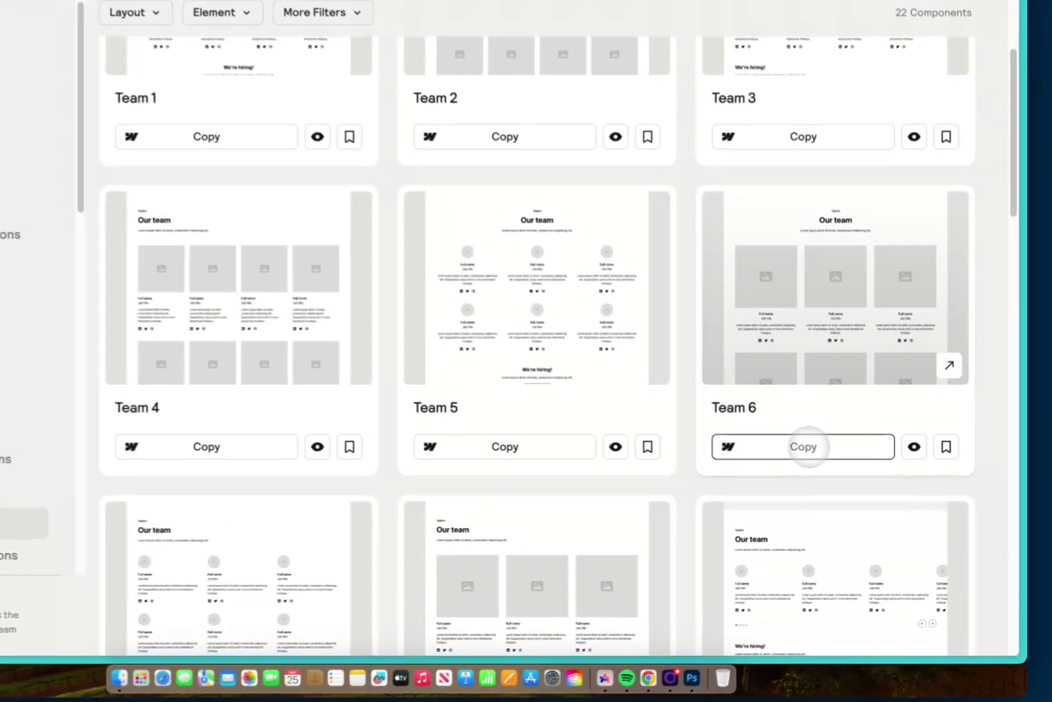
click(839, 466)
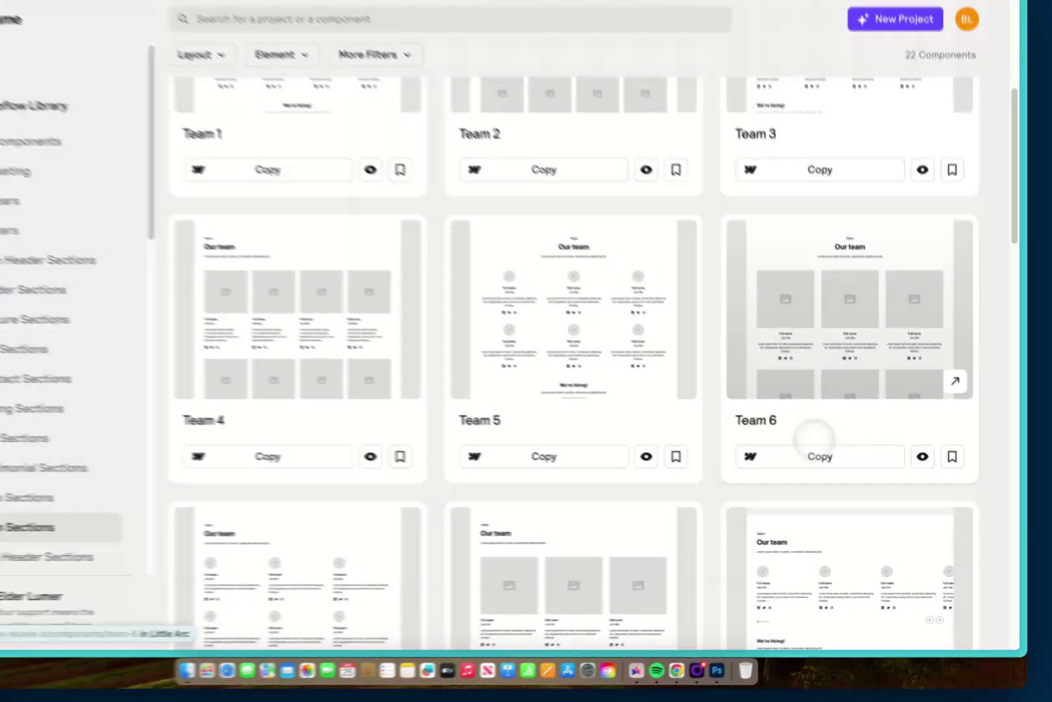
- Switch back to the Webflow project, paste the copied Team 6 component into main-wrapper and select the new section
key(super+alt+Down)
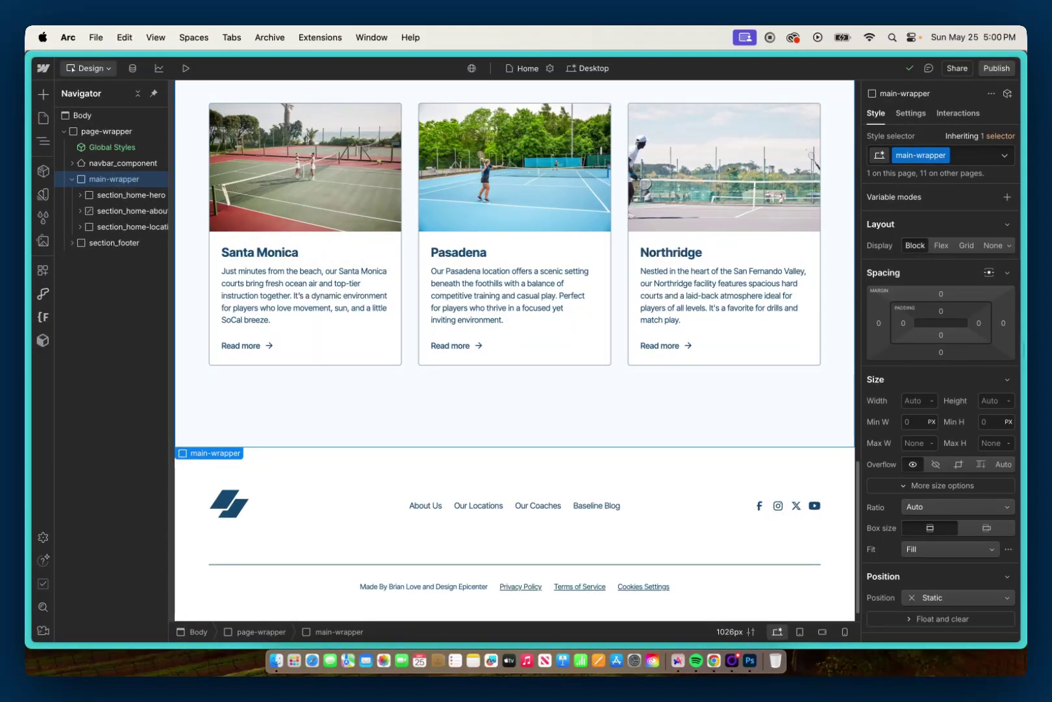
key(super+v)
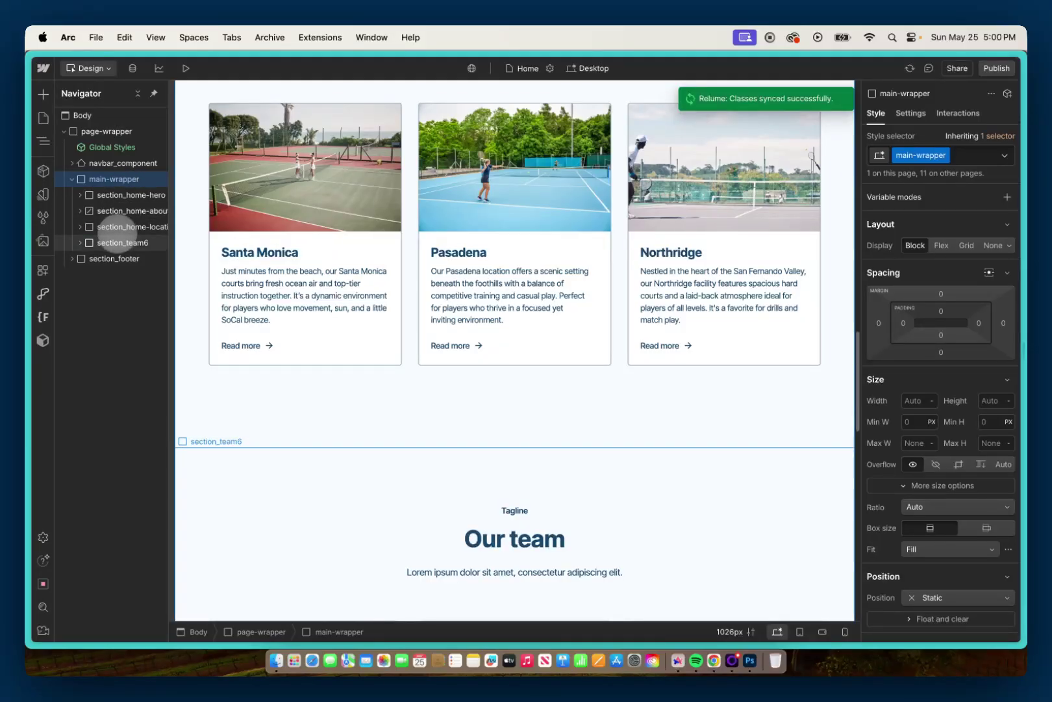
click(117, 243)
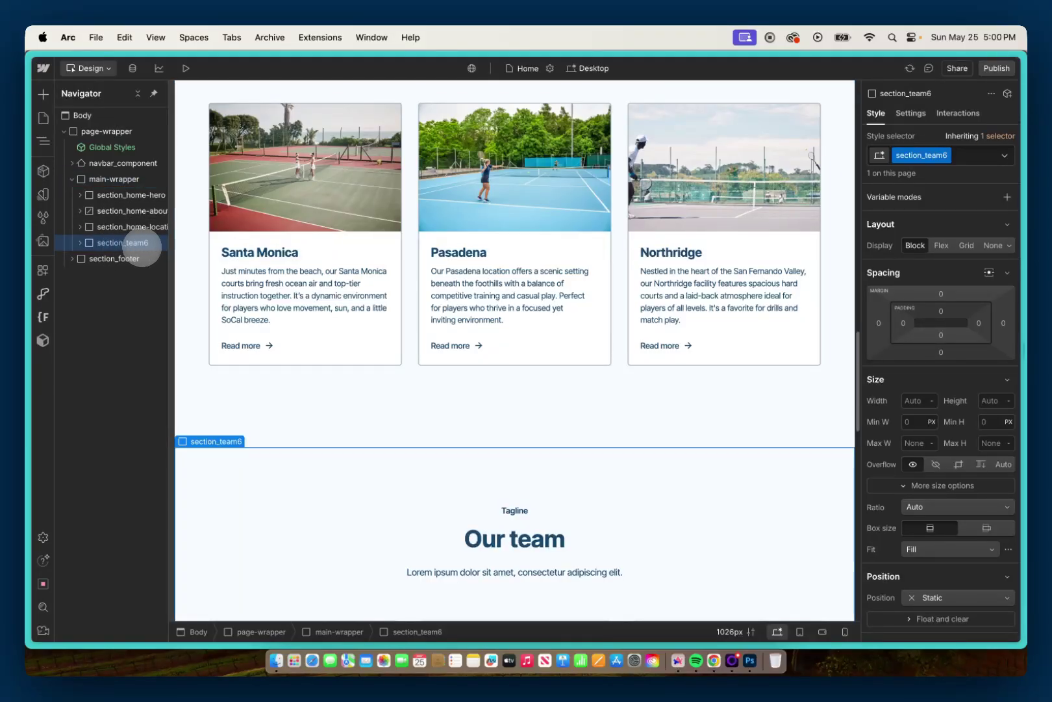
- Reset the broken text color variable in the typography styles of section_team6
scroll(416, 318, down, 1)
scroll(874, 411, down, 3)
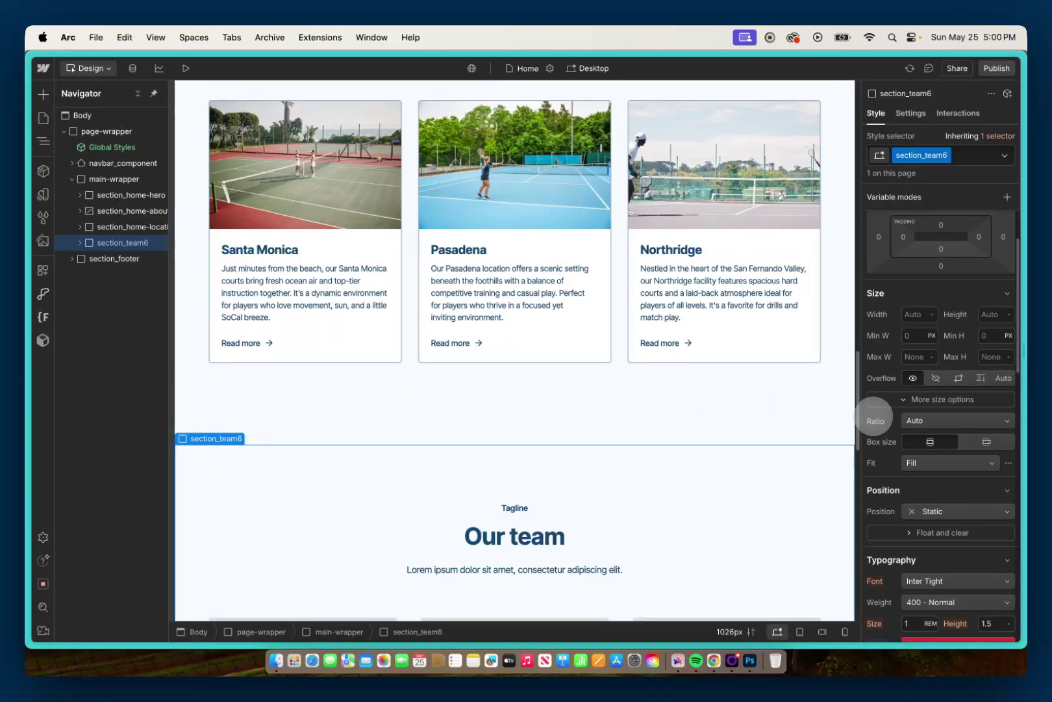
scroll(473, 389, down, 3)
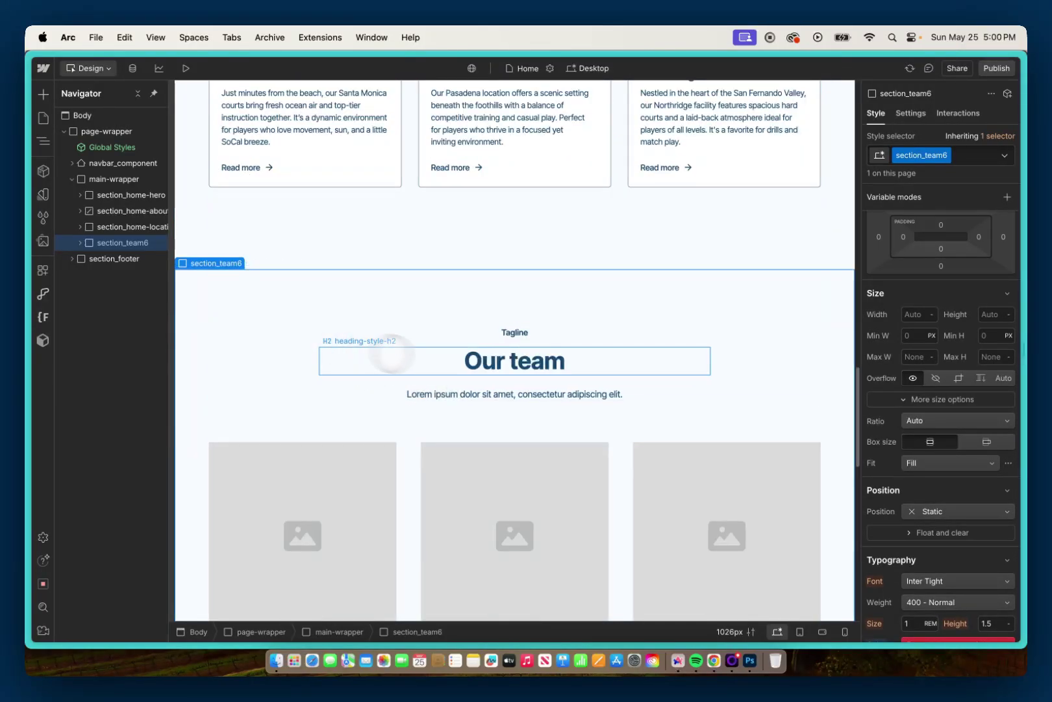
scroll(873, 437, down, 3)
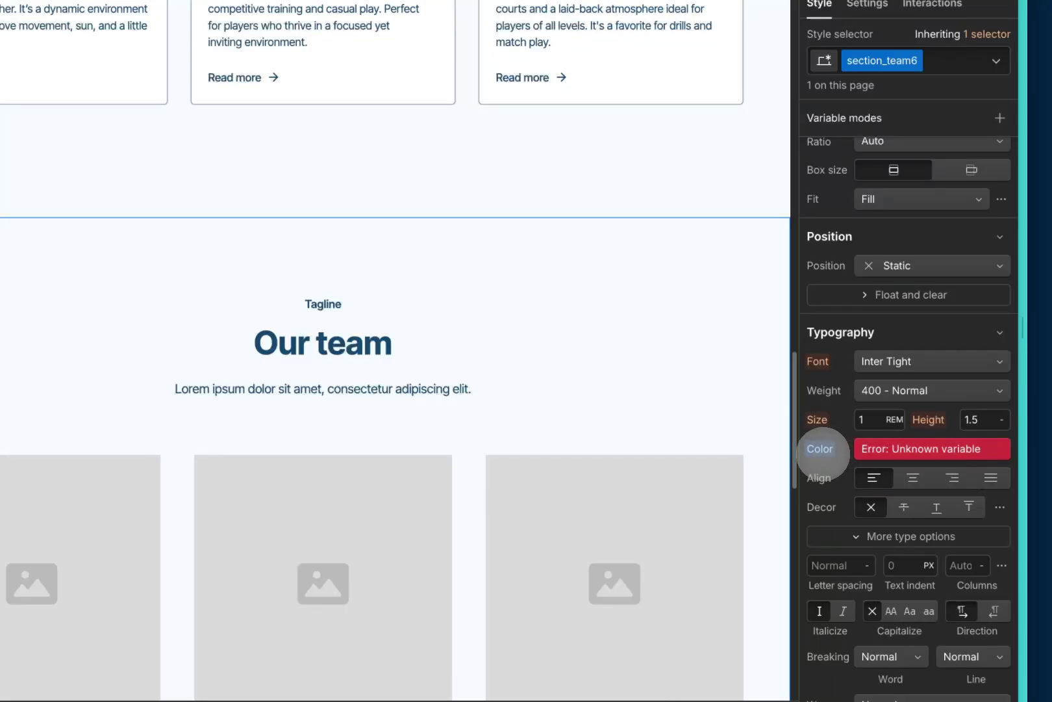
click(822, 453)
click(823, 471)
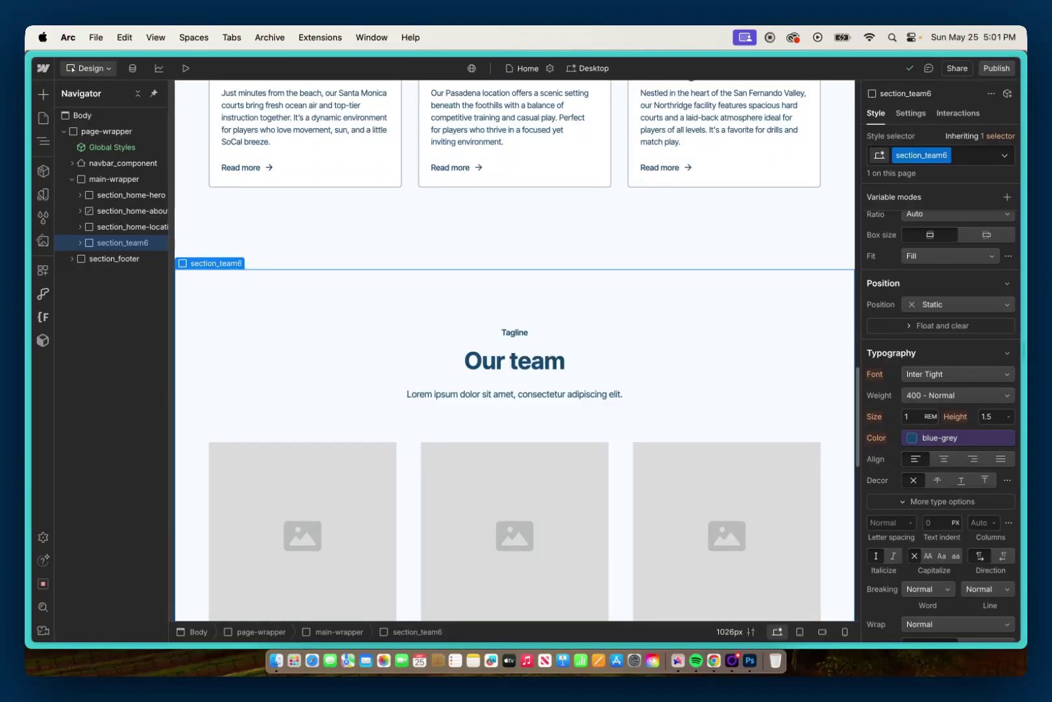
- Reset the broken background color variable of section_team6
scroll(883, 455, down, 5)
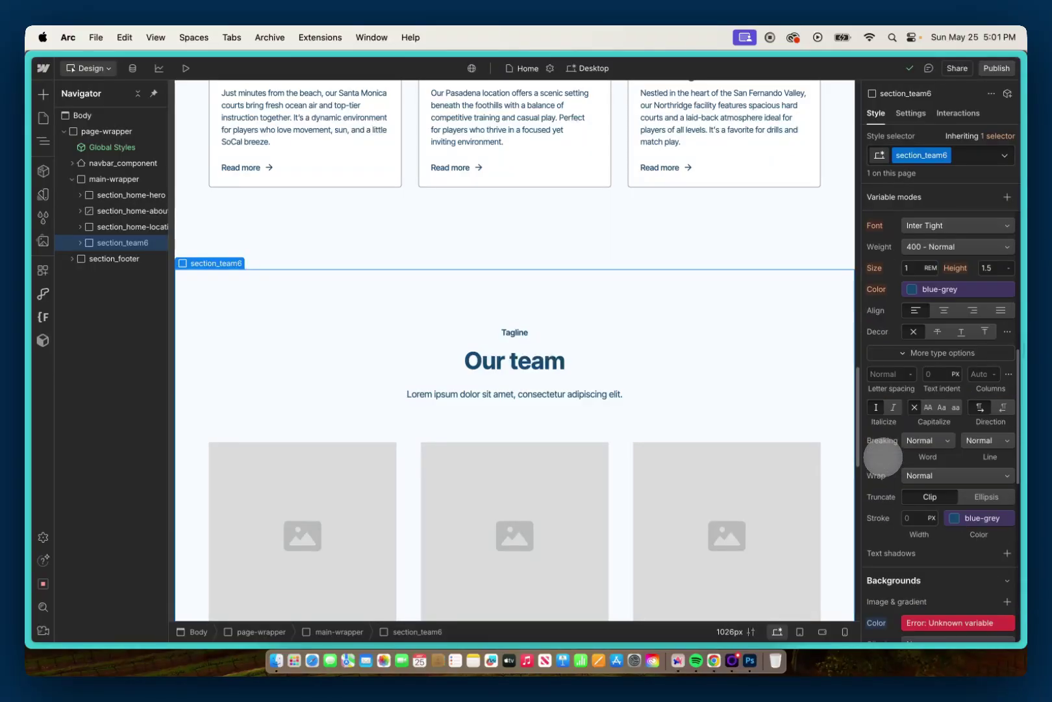
scroll(884, 458, down, 2)
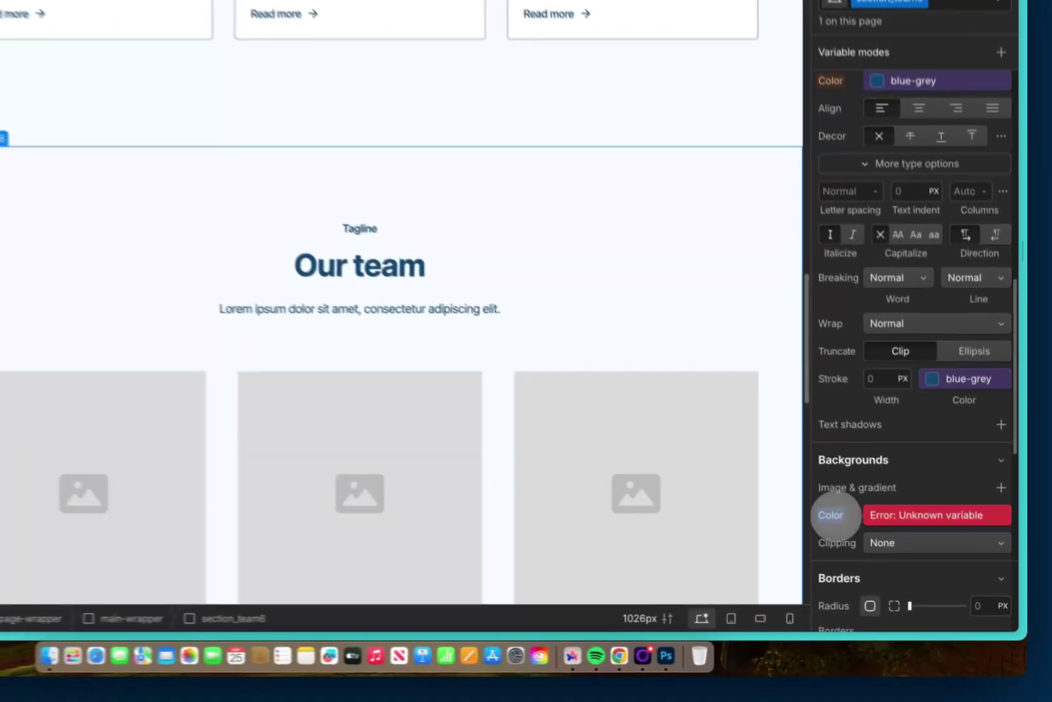
click(891, 552)
click(885, 572)
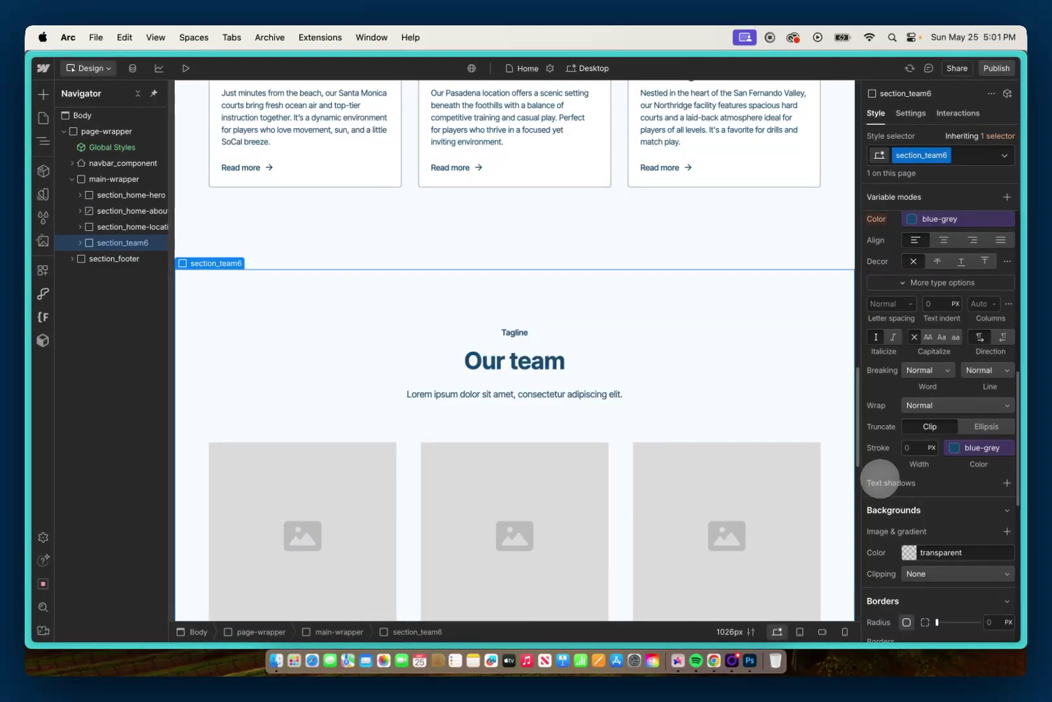
- Examine the Our team section's layout and the individual team6_item elements nested inside the team6_list grid
scroll(676, 445, down, 1)
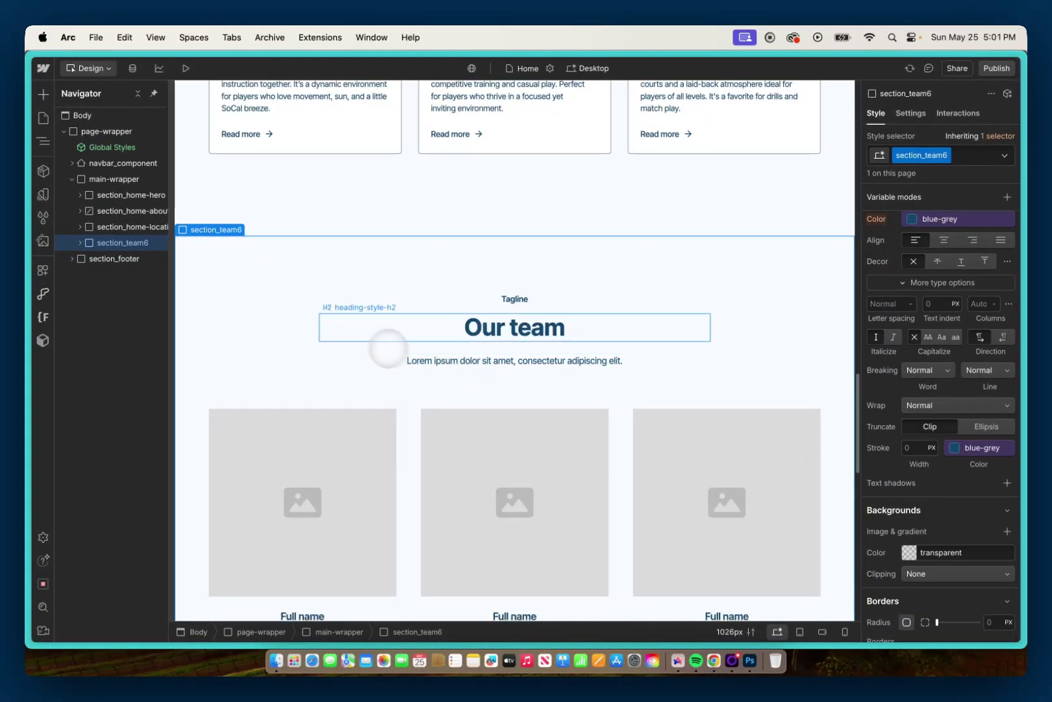
scroll(258, 277, down, 5)
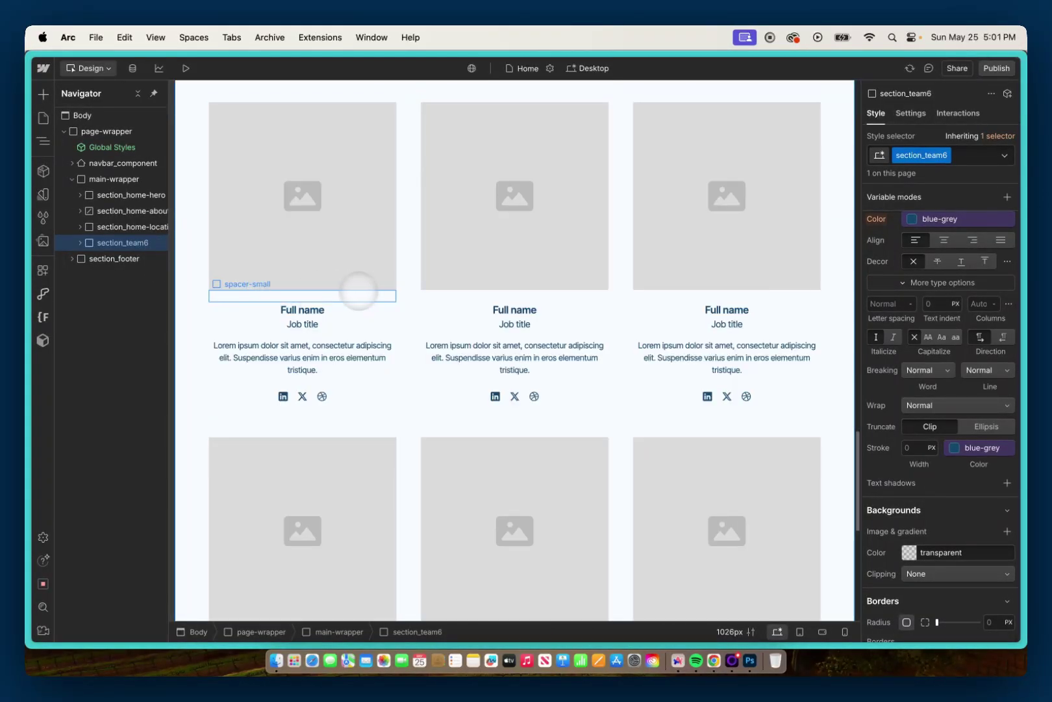
scroll(359, 291, up, 2)
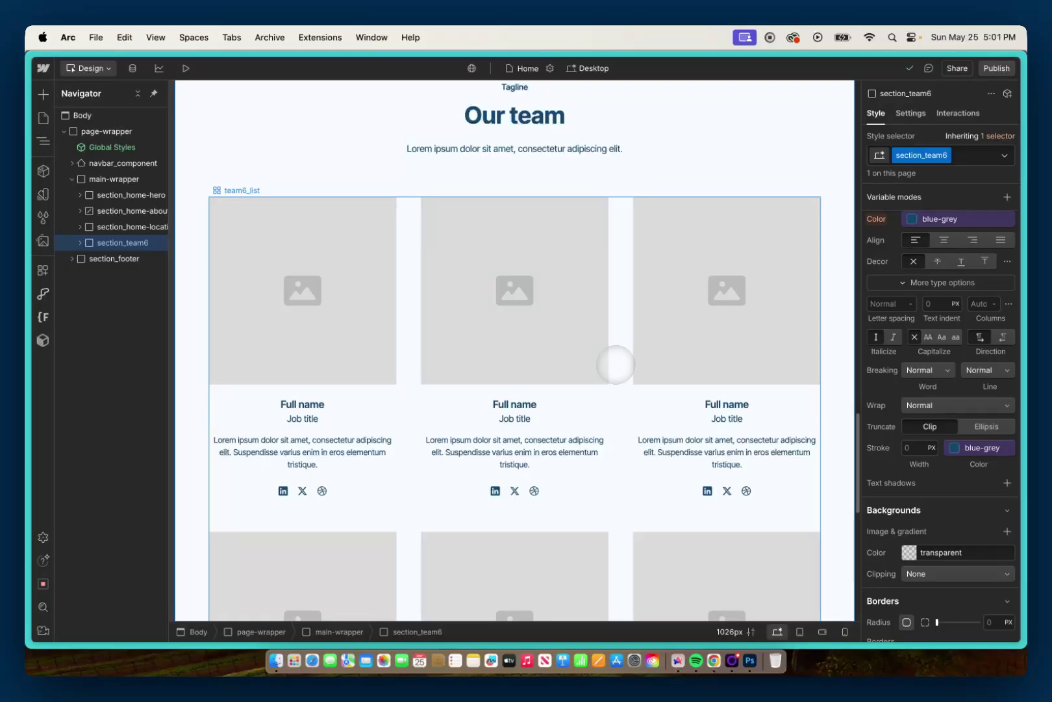
click(411, 319)
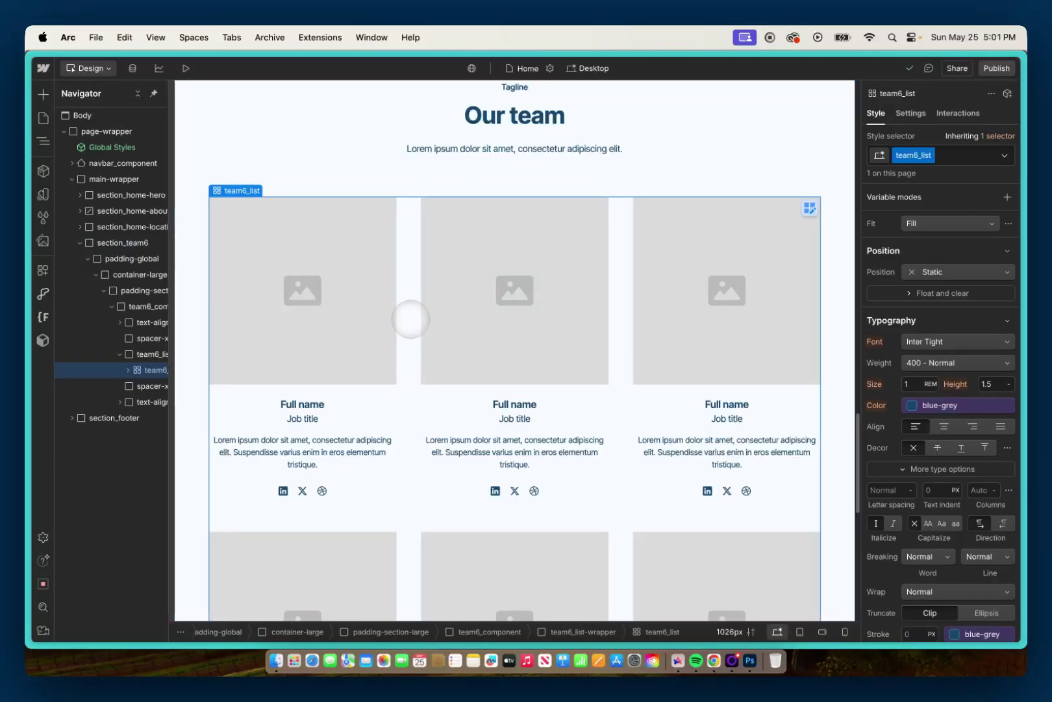
click(127, 370)
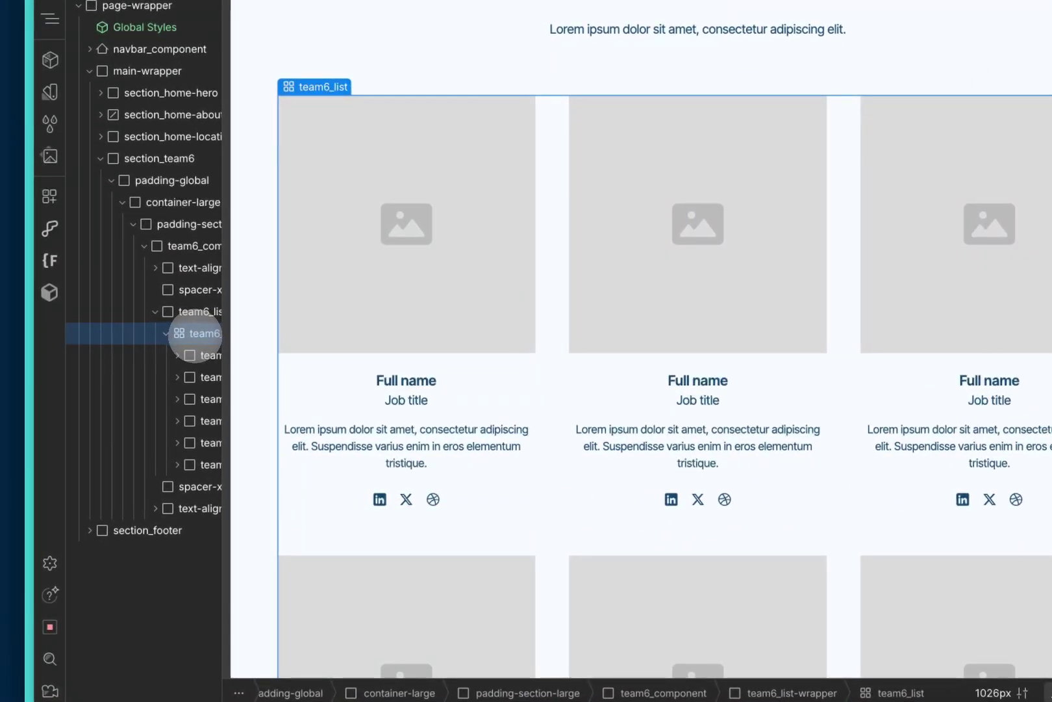
click(196, 356)
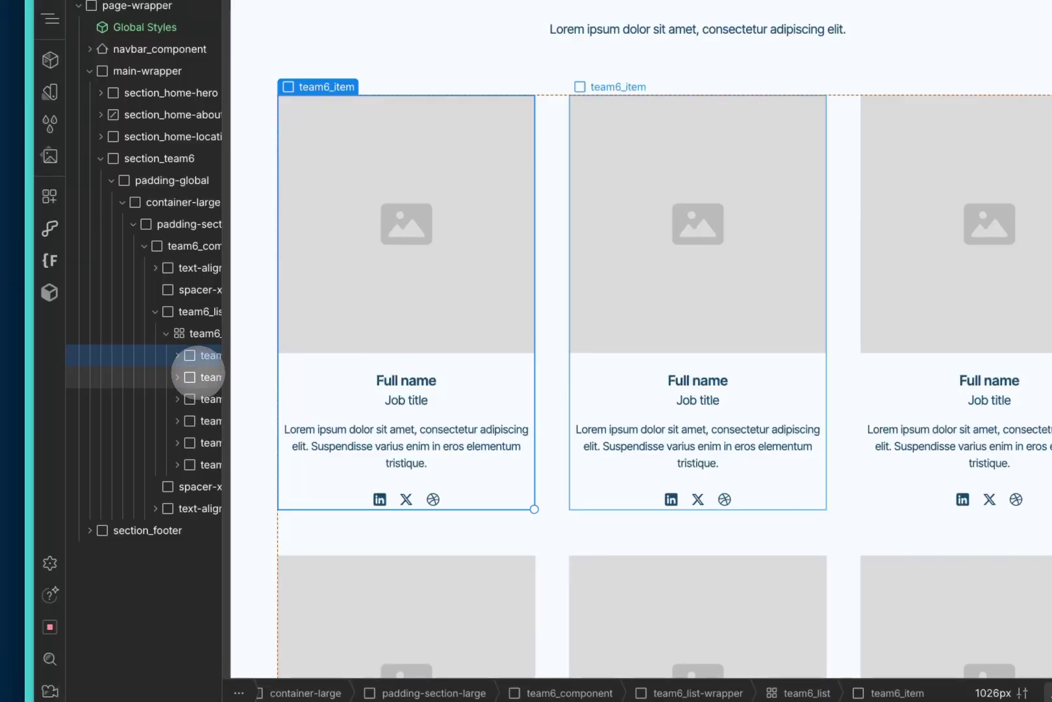
click(188, 377)
click(197, 399)
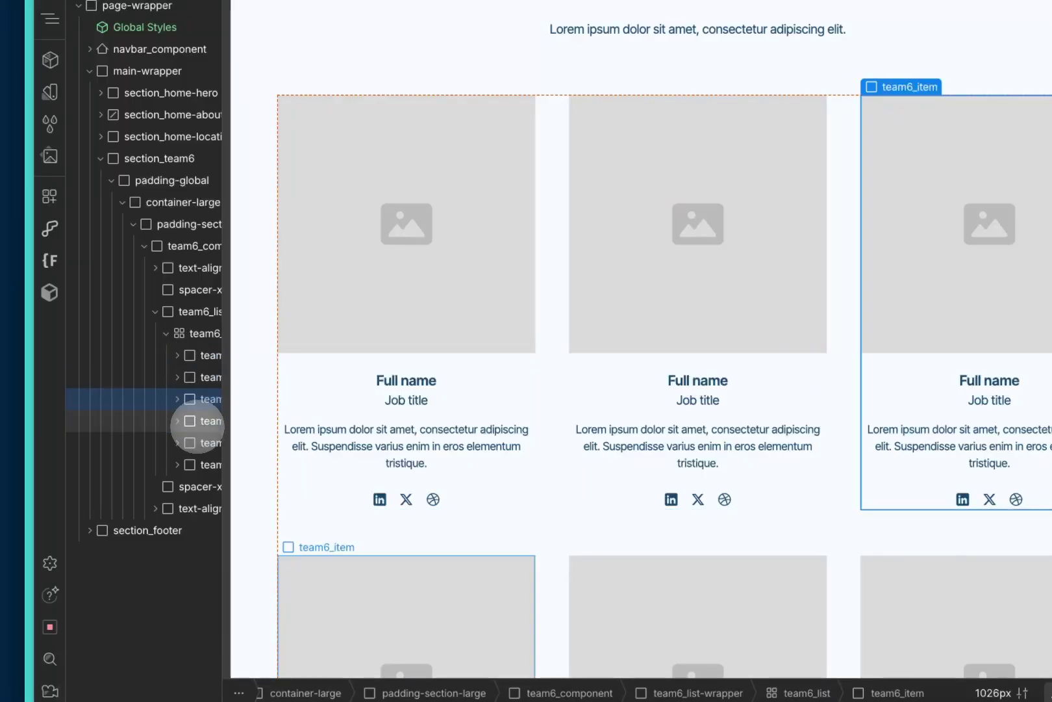
click(194, 421)
click(193, 443)
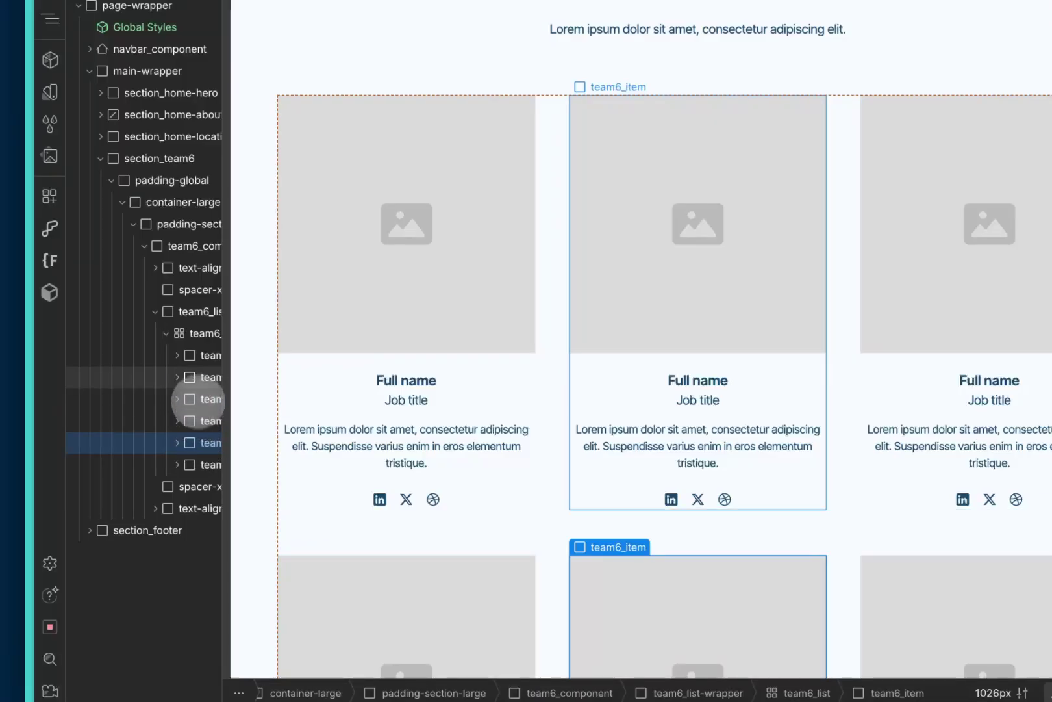
click(198, 333)
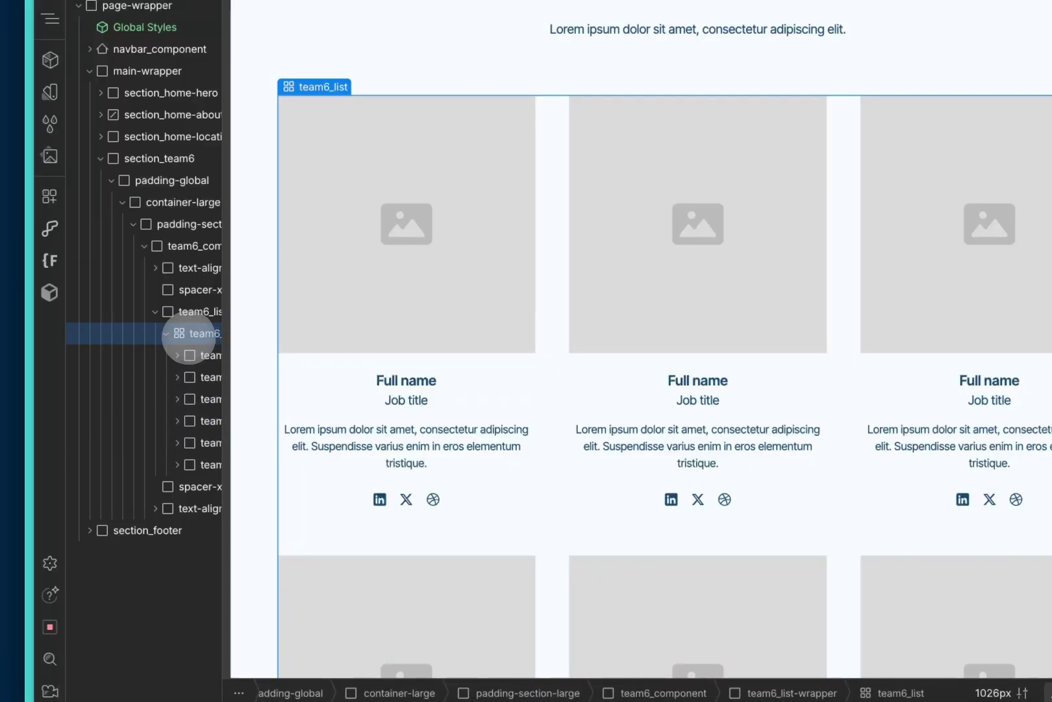
click(165, 333)
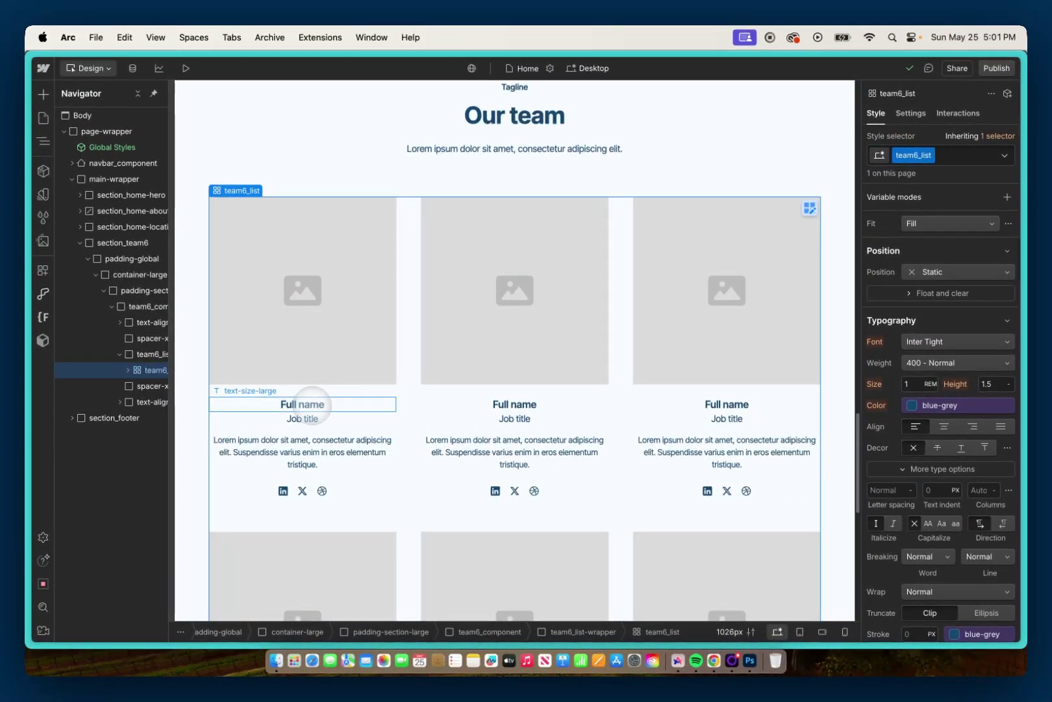
- Insert a Collection List inside team6_list-wrapper, alongside the team6_list grid
click(155, 354)
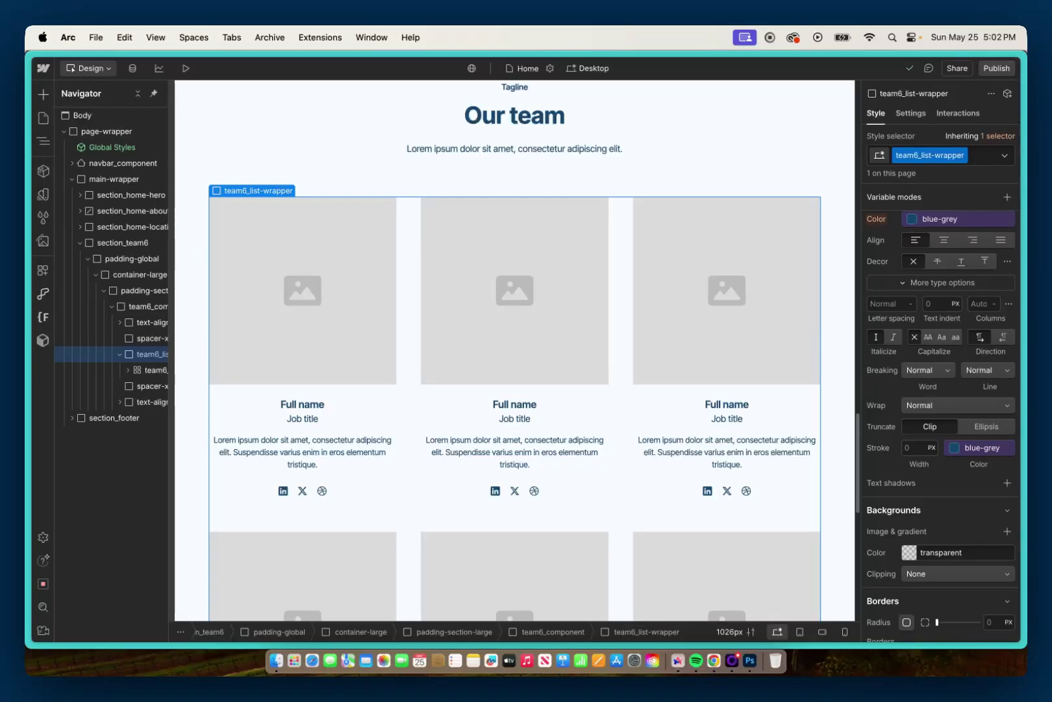
key(super+k)
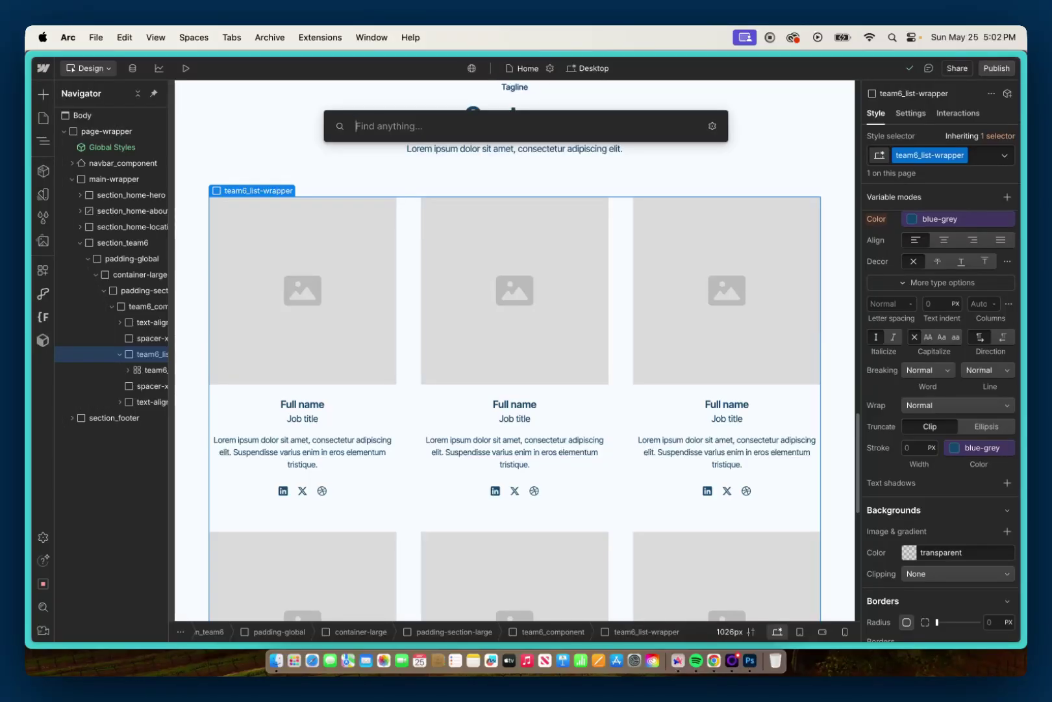
text(coll)
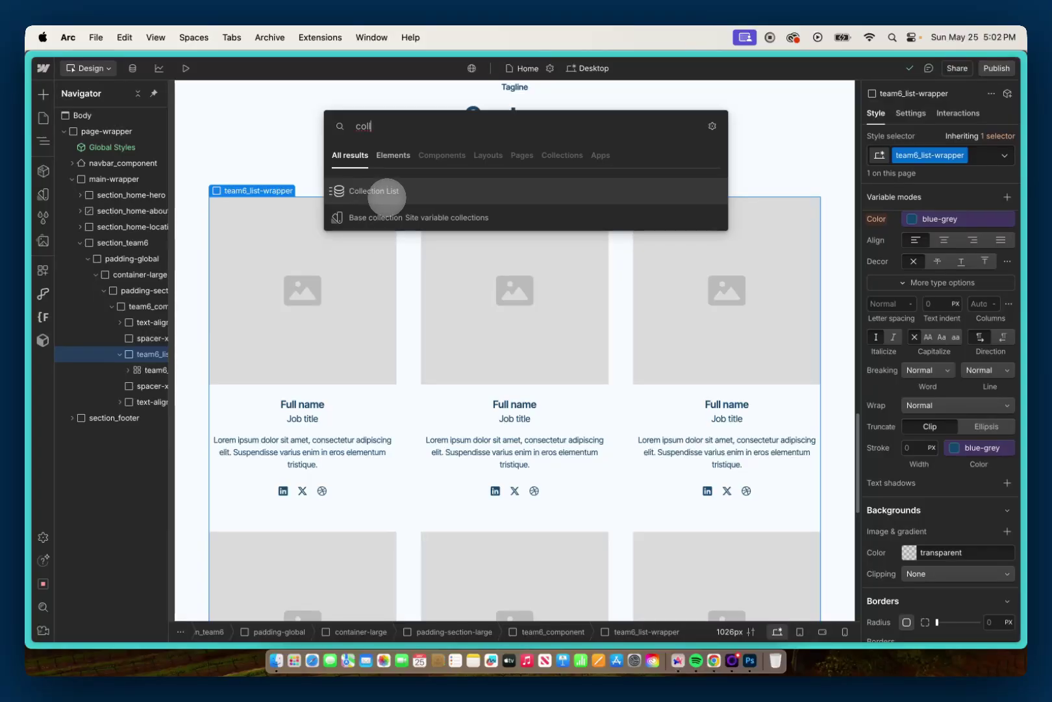
click(387, 195)
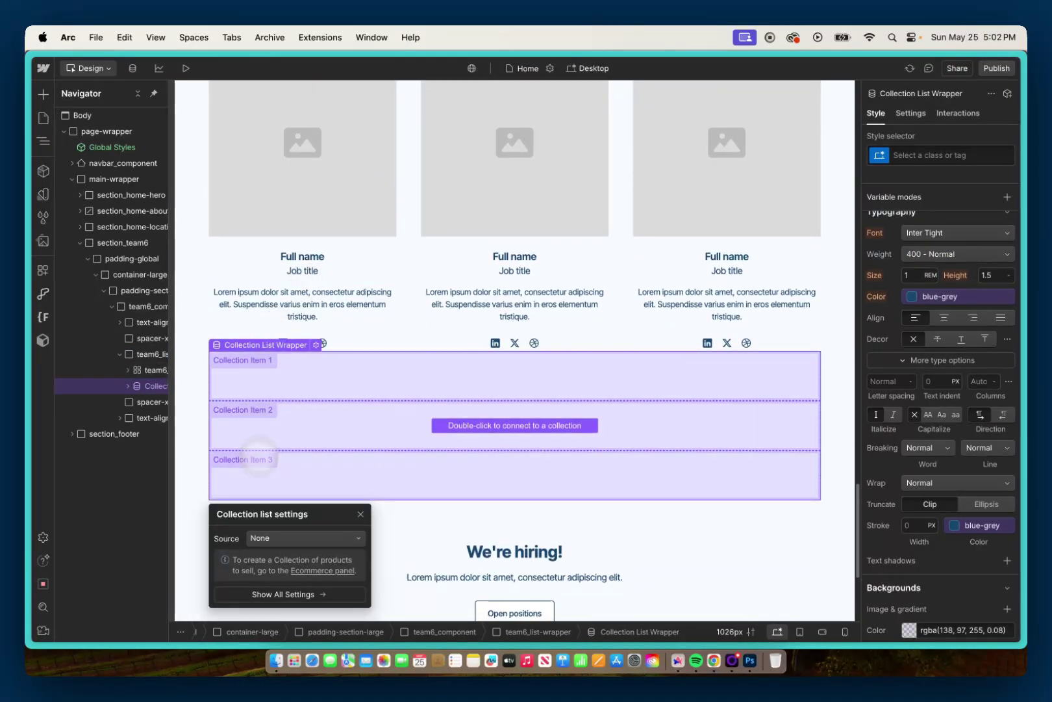
- Connect the new Collection List to the Coaches collection
click(260, 538)
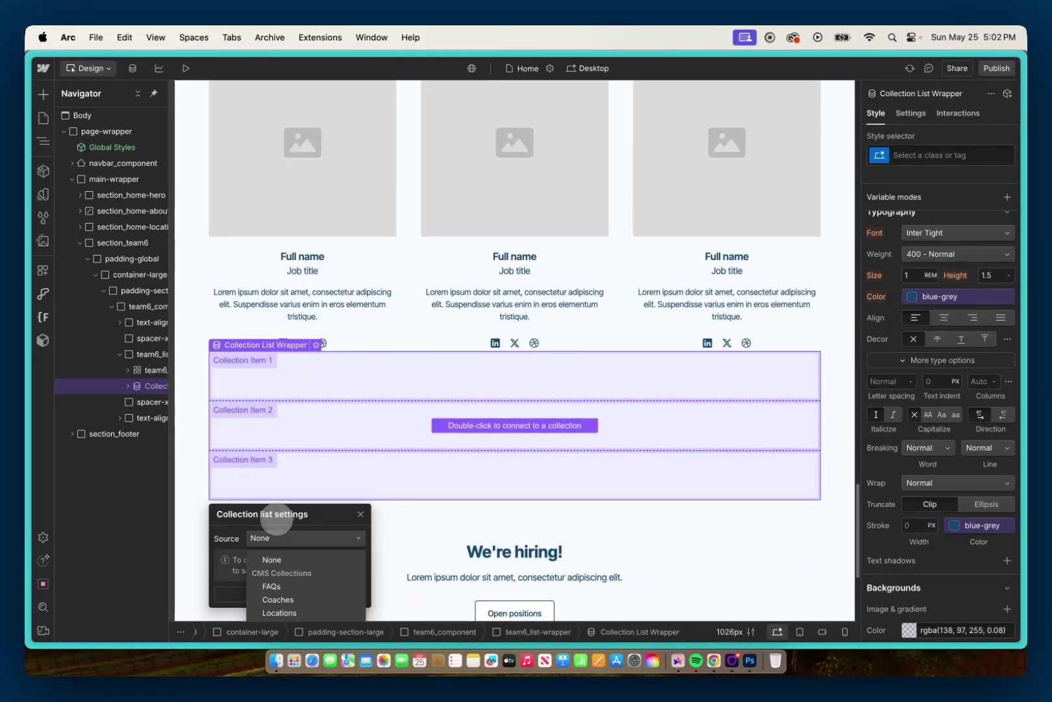
drag(276, 514, 285, 473)
click(266, 497)
click(279, 518)
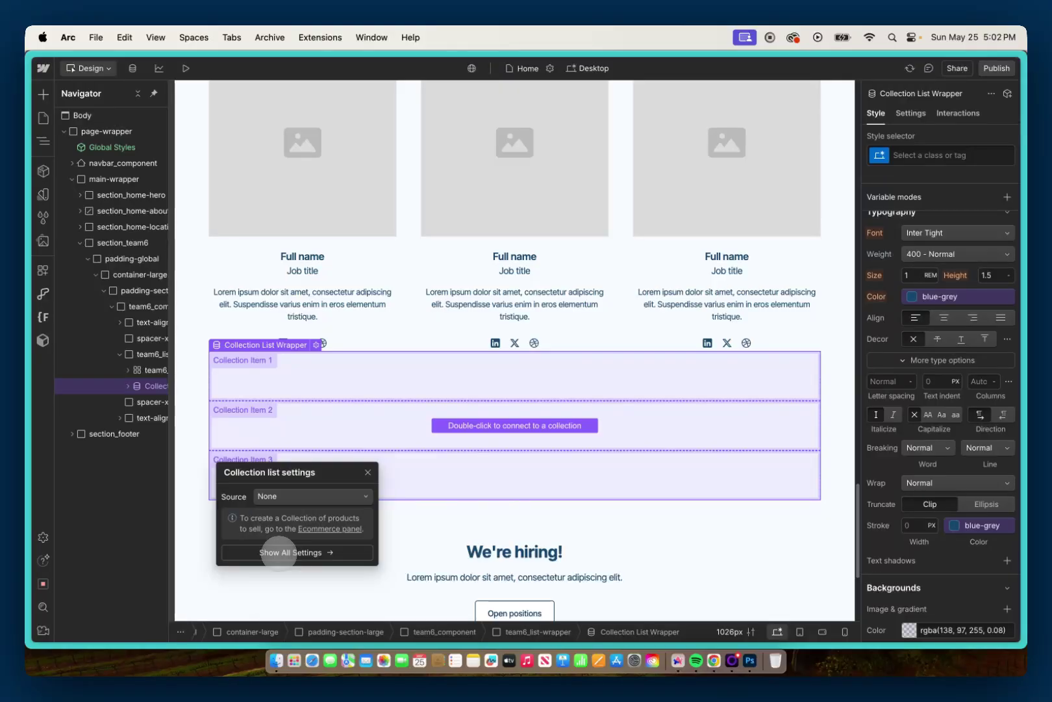
click(280, 552)
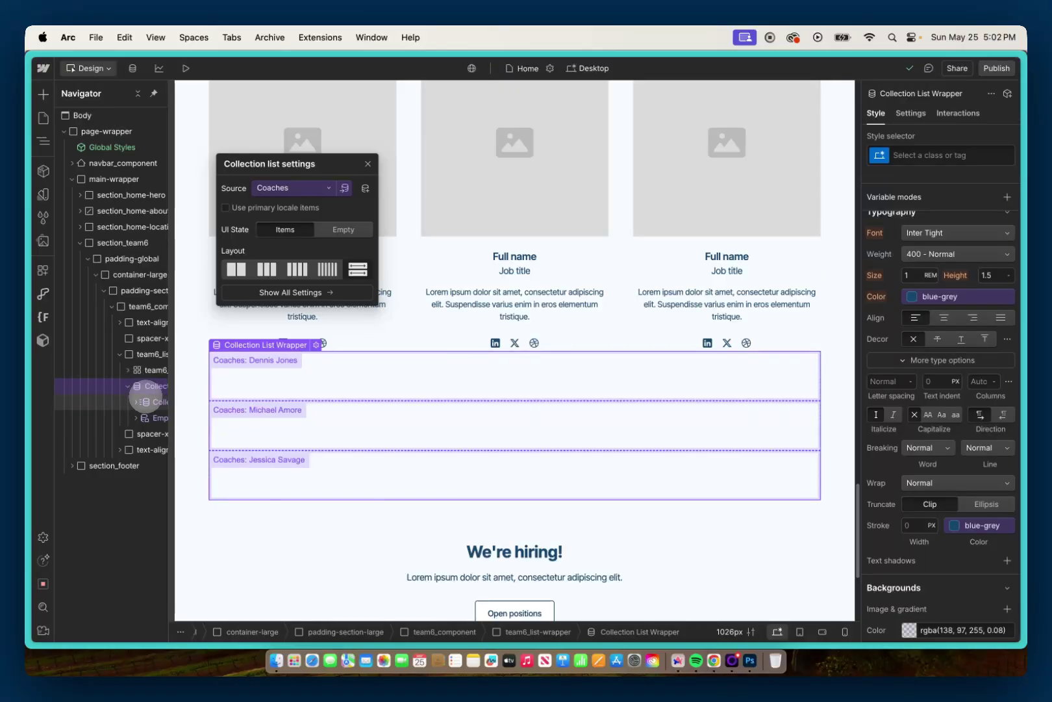
- Expand the Collection List Wrapper and compare its nested Collection List and Collection Item with the team6_list grid
click(146, 401)
click(135, 401)
click(152, 417)
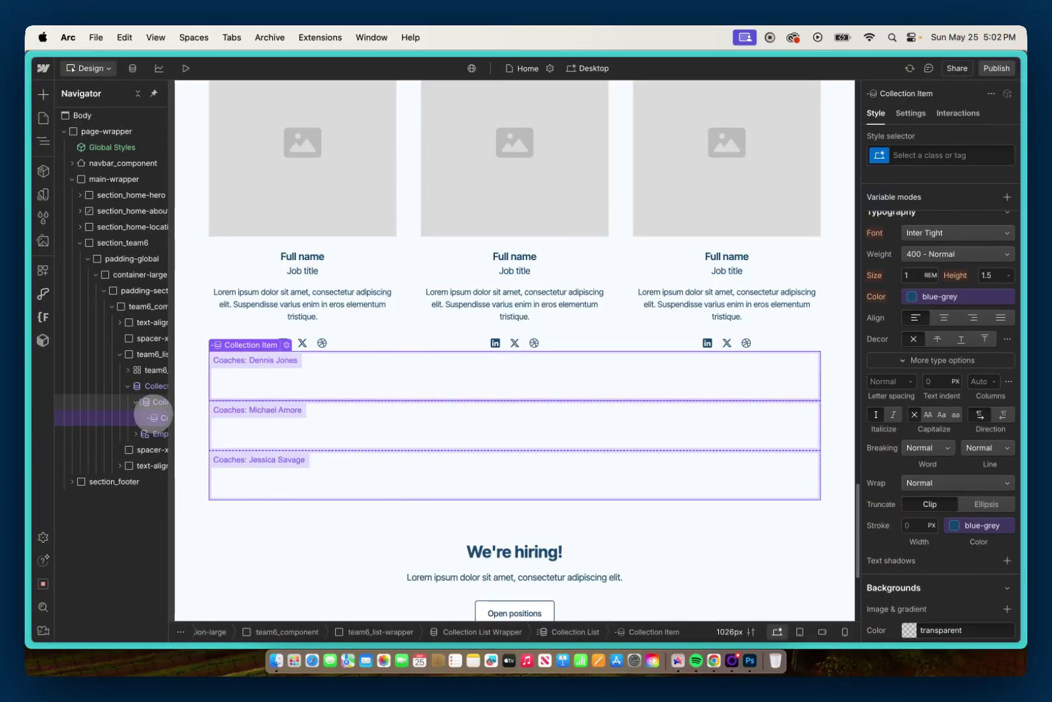
click(154, 370)
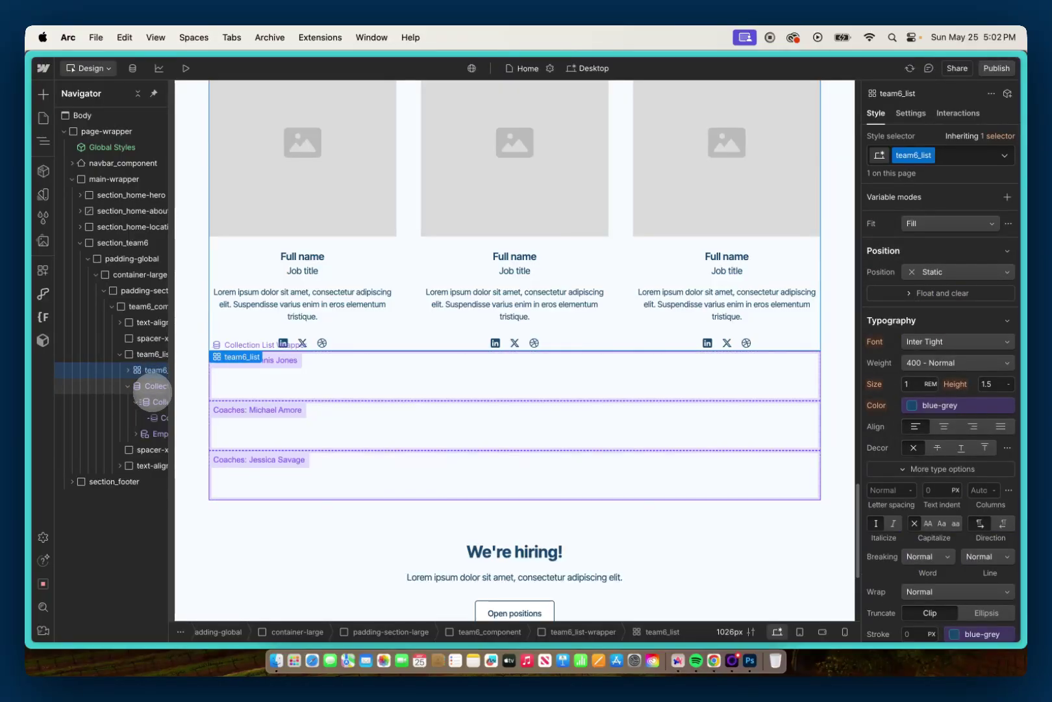
click(155, 399)
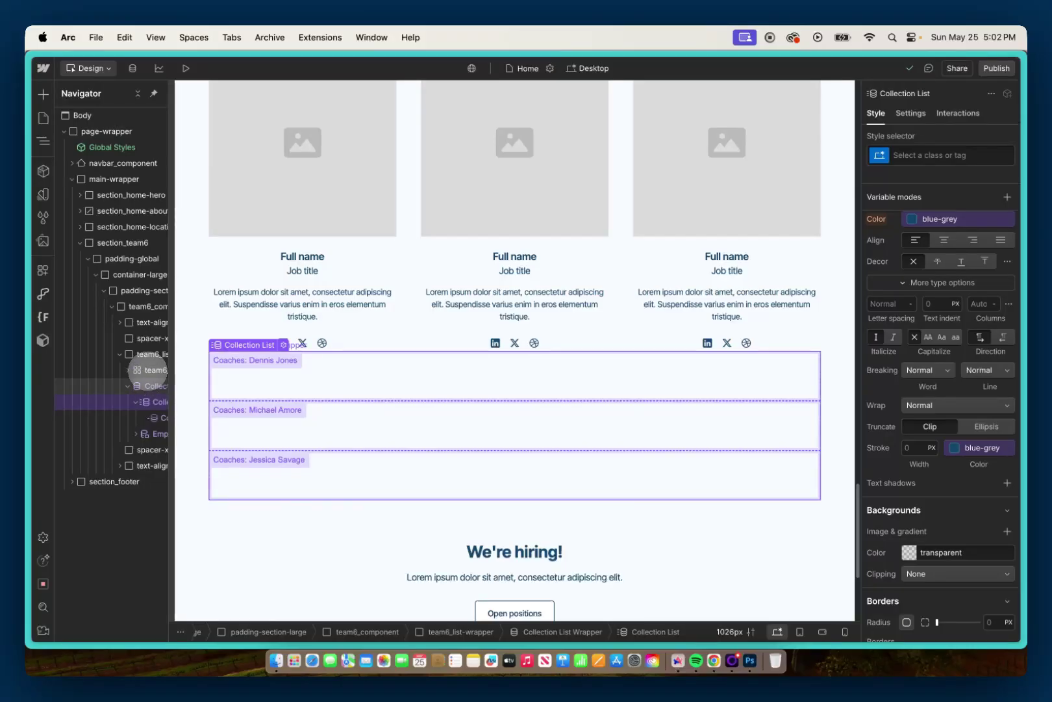
- Copy the team6_list class name from the original grid and apply it to the Collection List
click(148, 370)
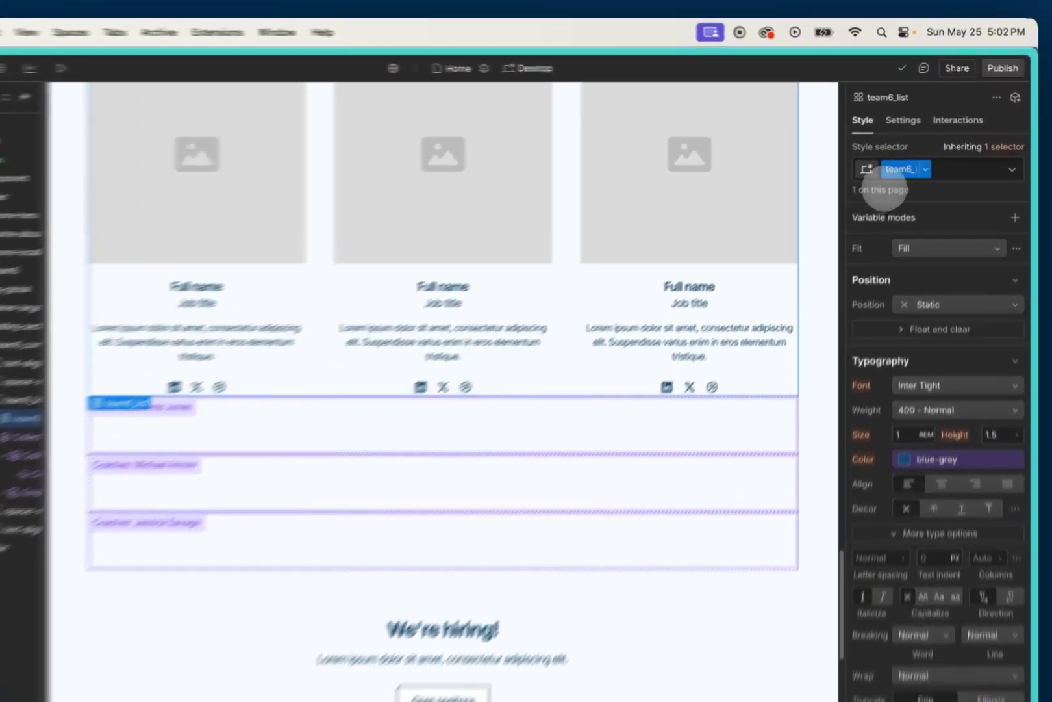
double_click(911, 155)
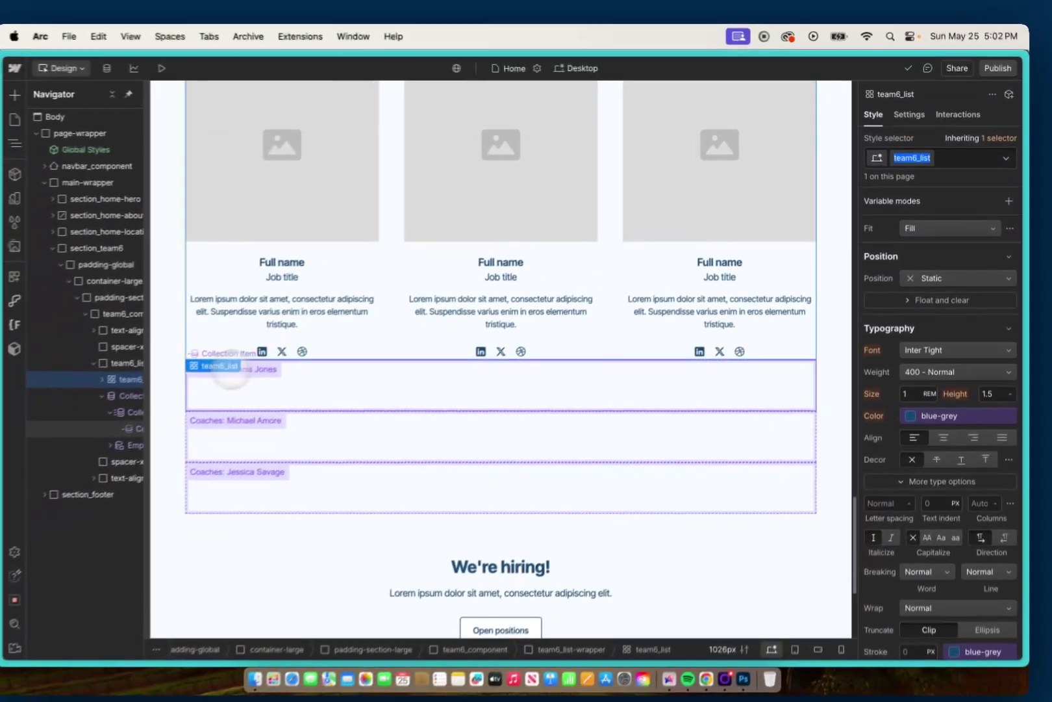
click(129, 411)
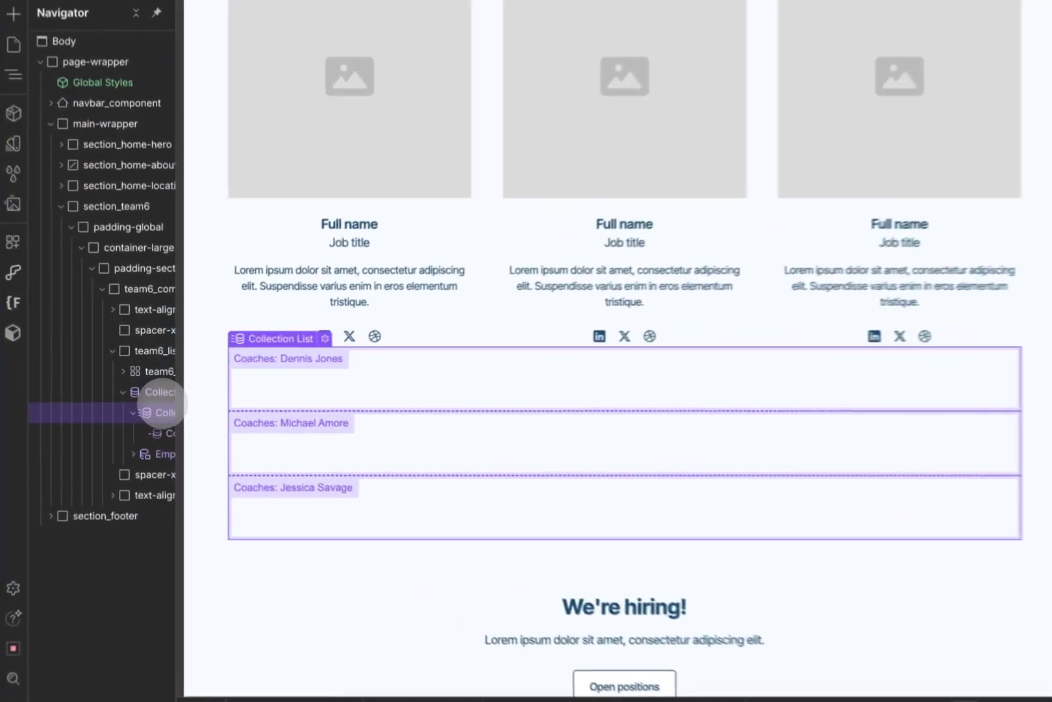
click(157, 394)
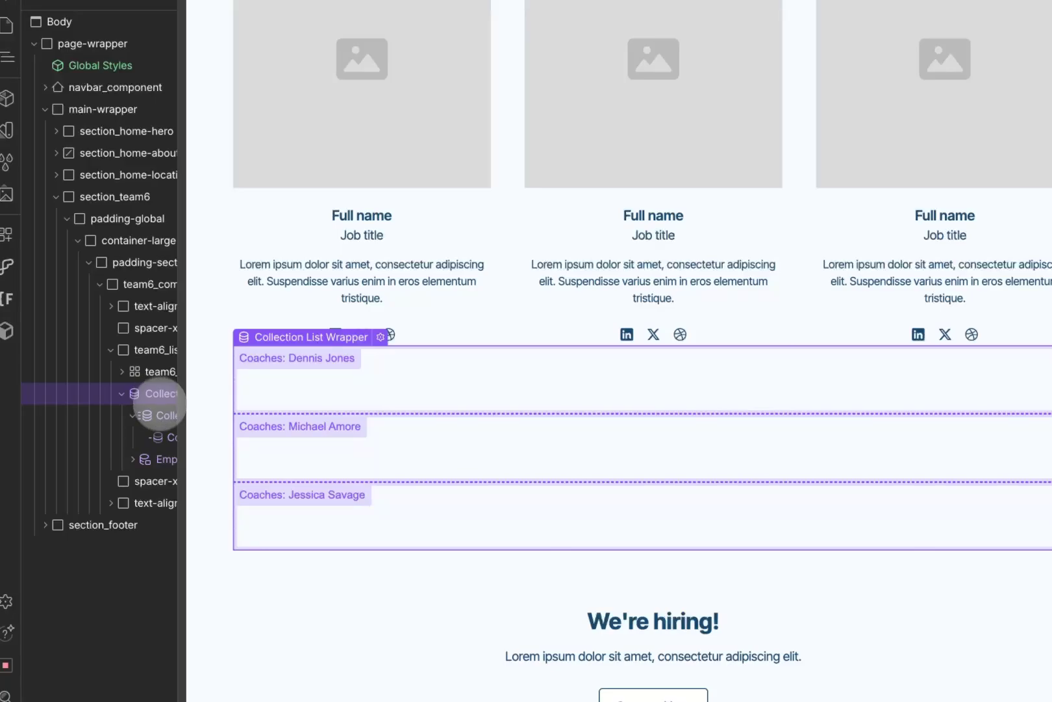
click(160, 435)
click(158, 415)
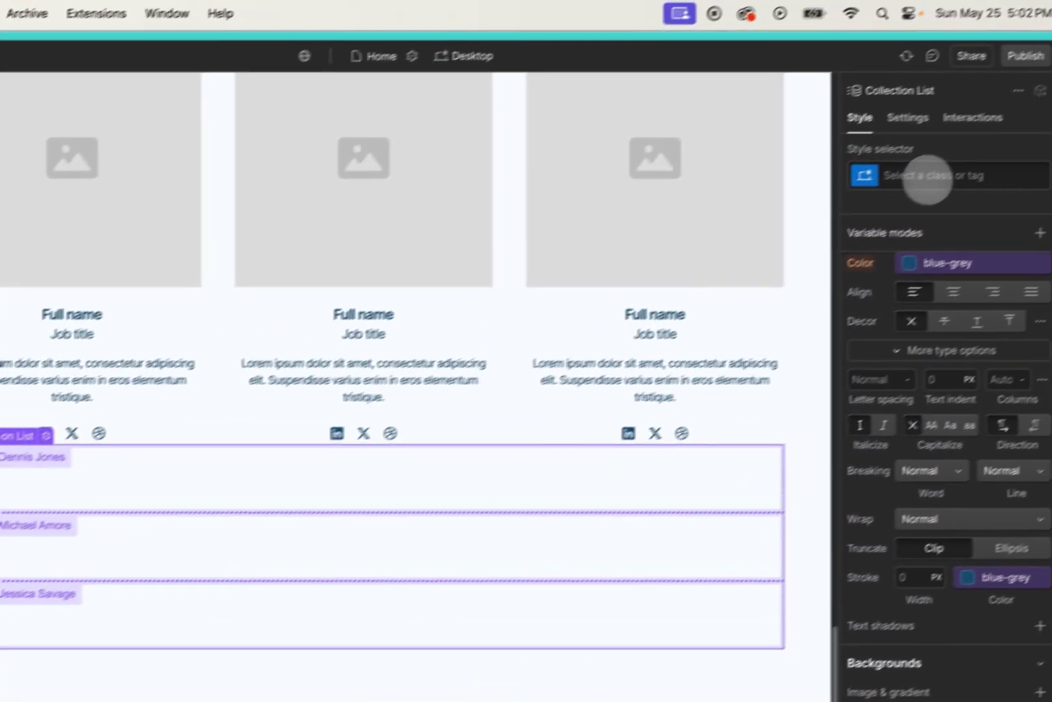
click(928, 179)
text(team6_list)
click(870, 252)
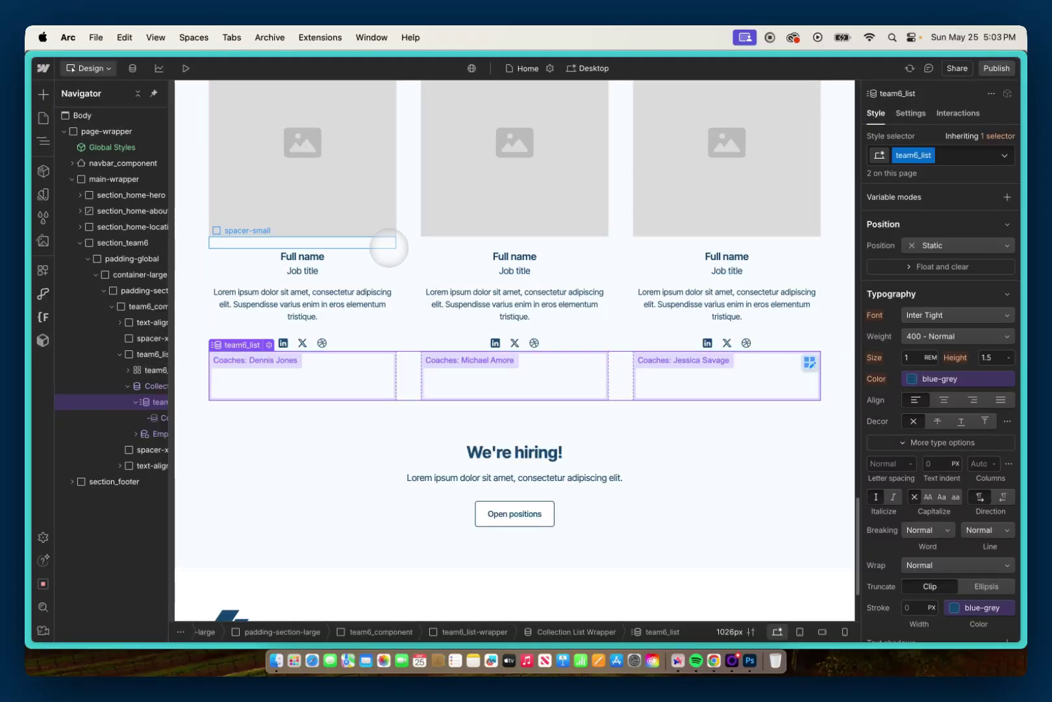
- Copy the first team6_item from the original grid and paste it into the Collection Item
click(384, 264)
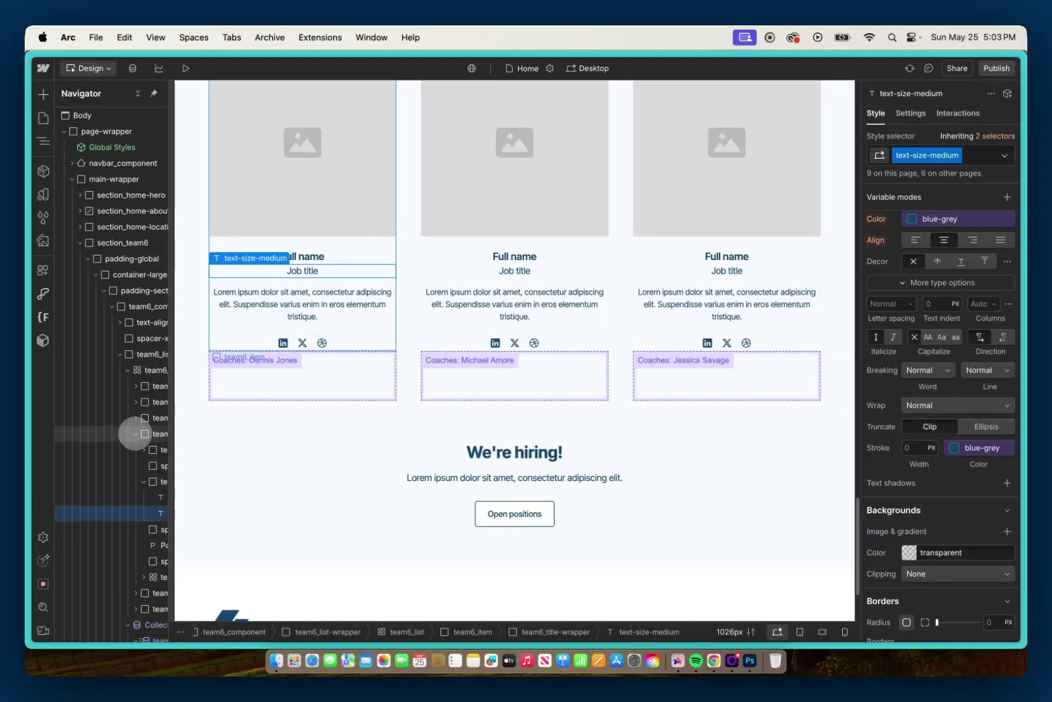
click(154, 386)
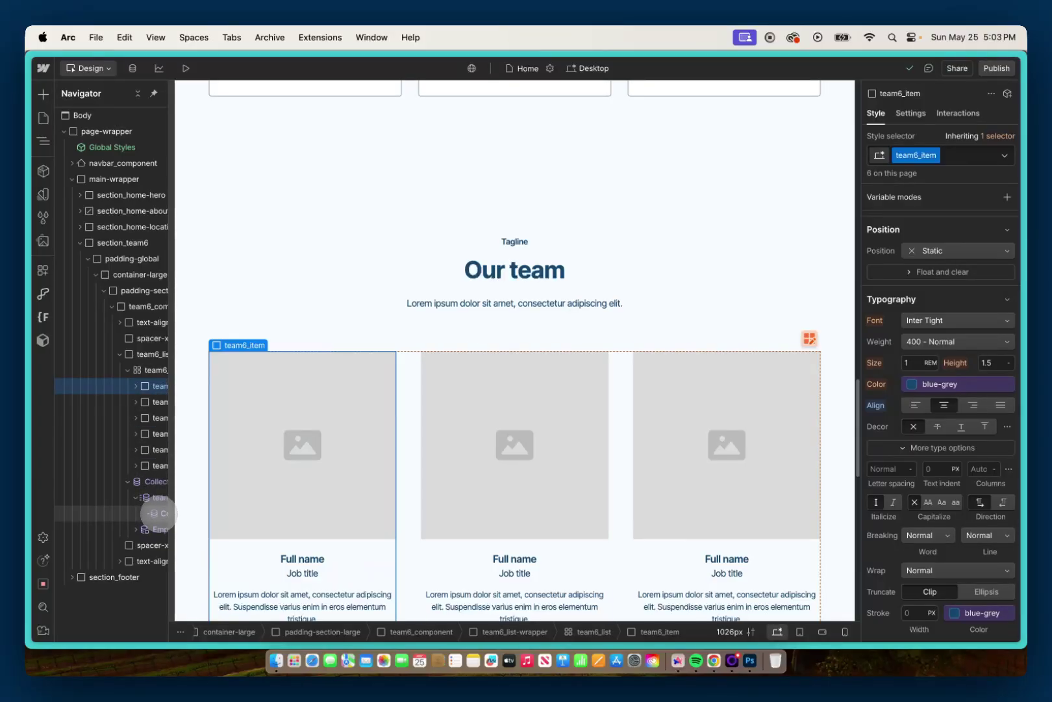
click(157, 513)
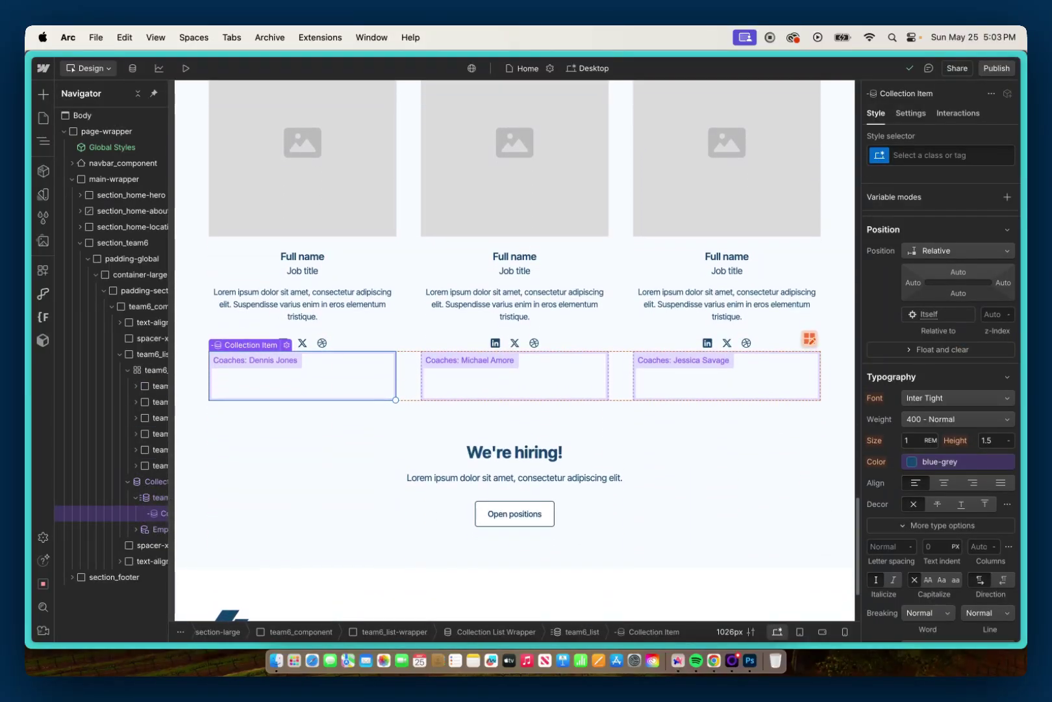
key(super+v)
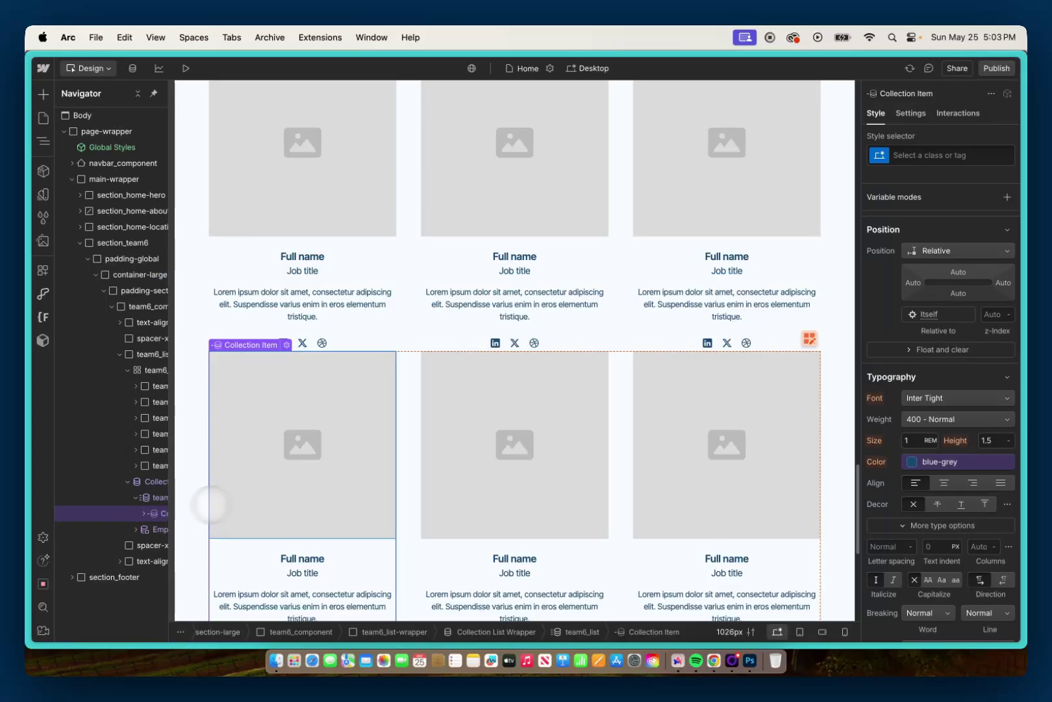
- Bind the Collection Item's team6_image to the Coaches Image field and disable its responsiveness
scroll(212, 500, down, 2)
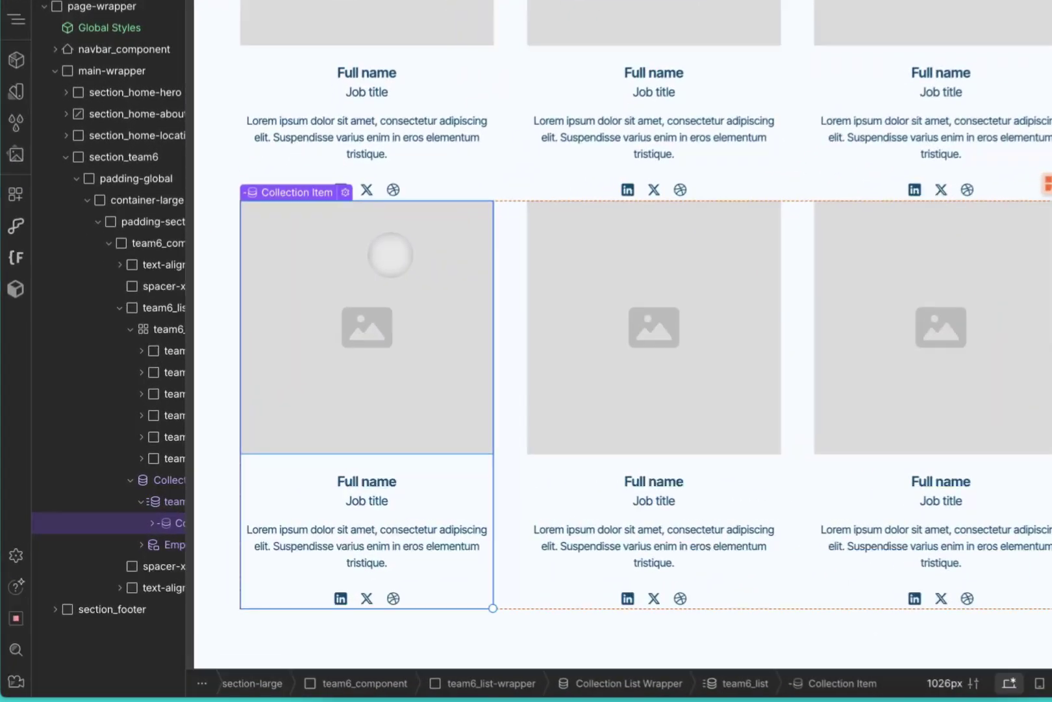
click(316, 310)
click(340, 188)
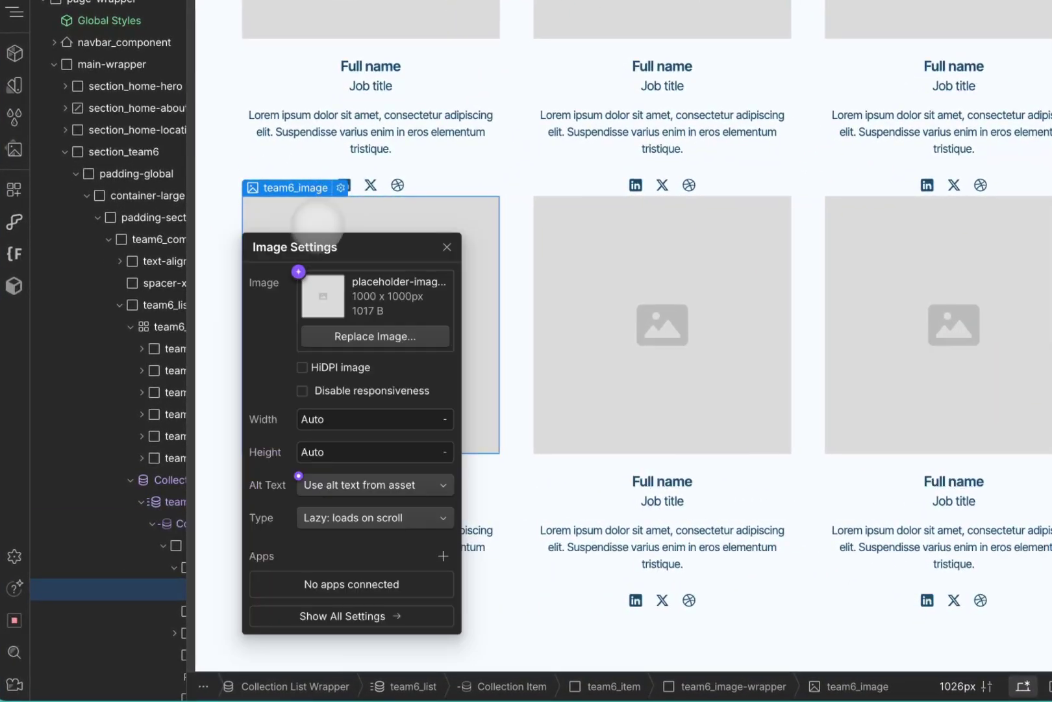
click(299, 271)
click(295, 339)
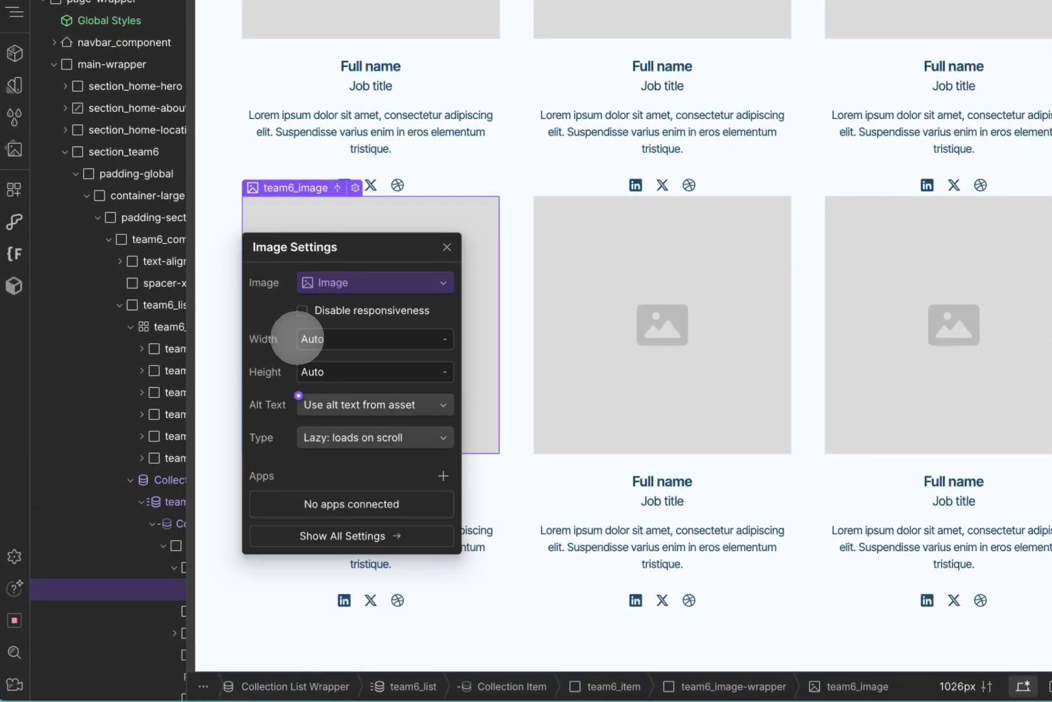
click(303, 310)
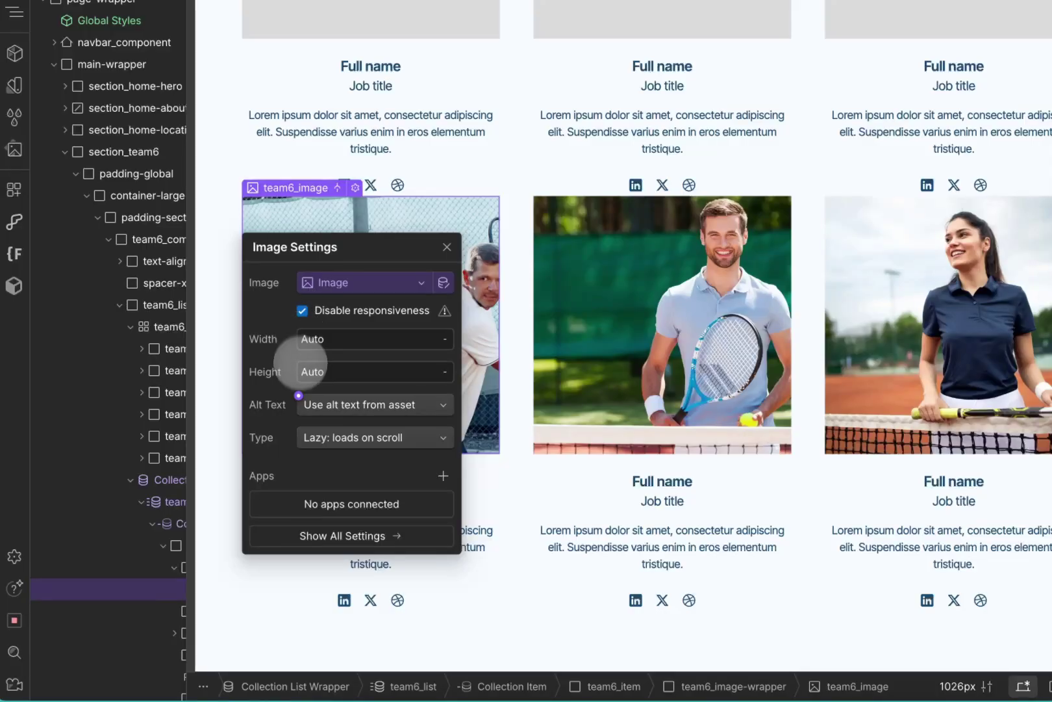
- Bind the team6_image's alt text to the Coaches Name field
click(298, 395)
click(309, 464)
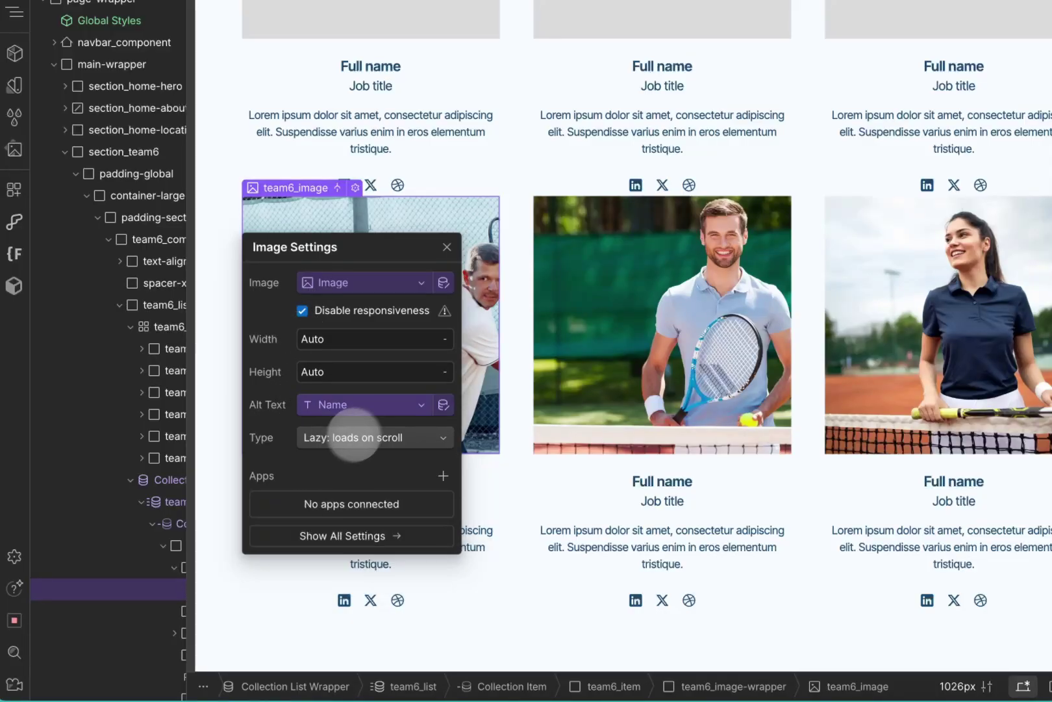
click(546, 480)
- Bind the "Full name" text in the Collection Item to the Coaches Name field
click(419, 481)
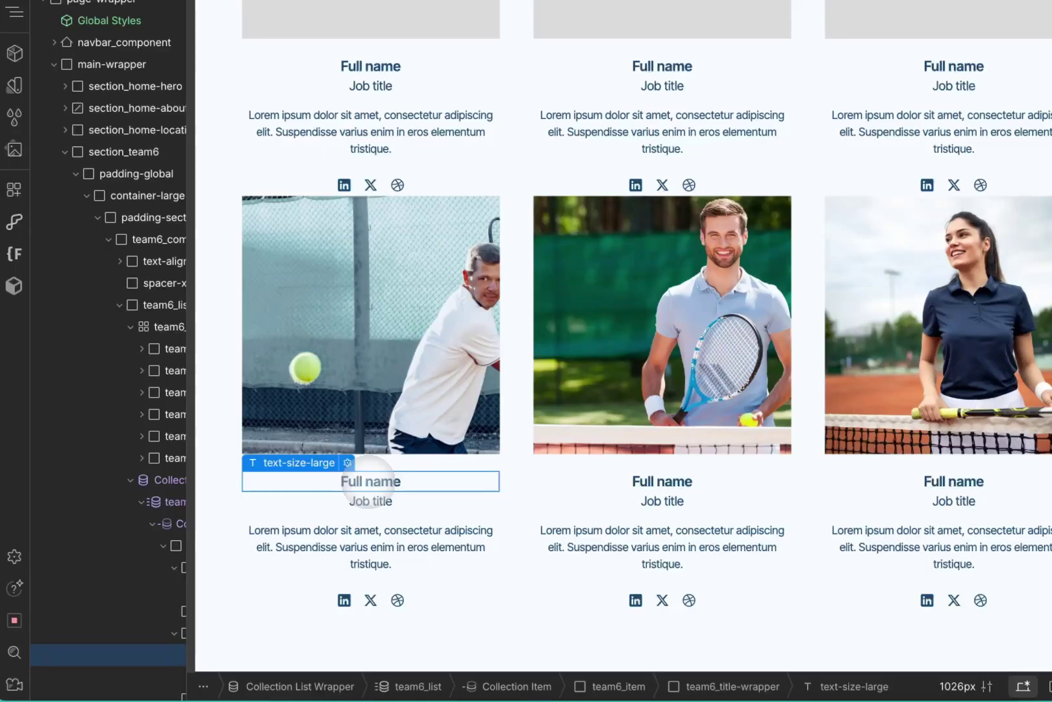
click(348, 462)
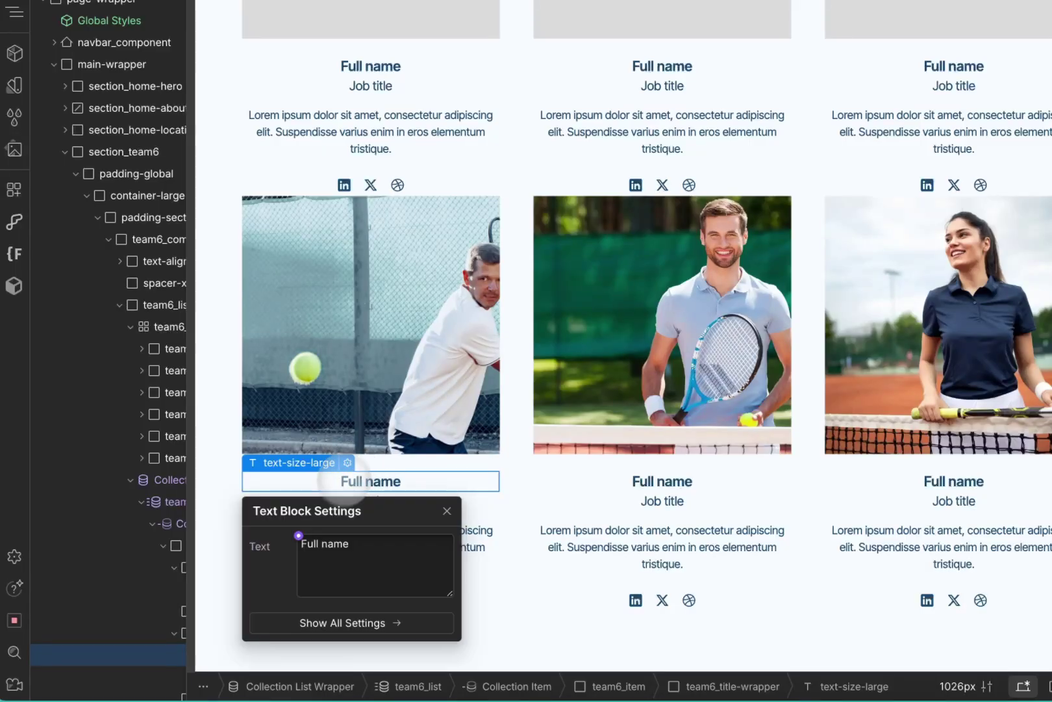
click(298, 535)
click(304, 401)
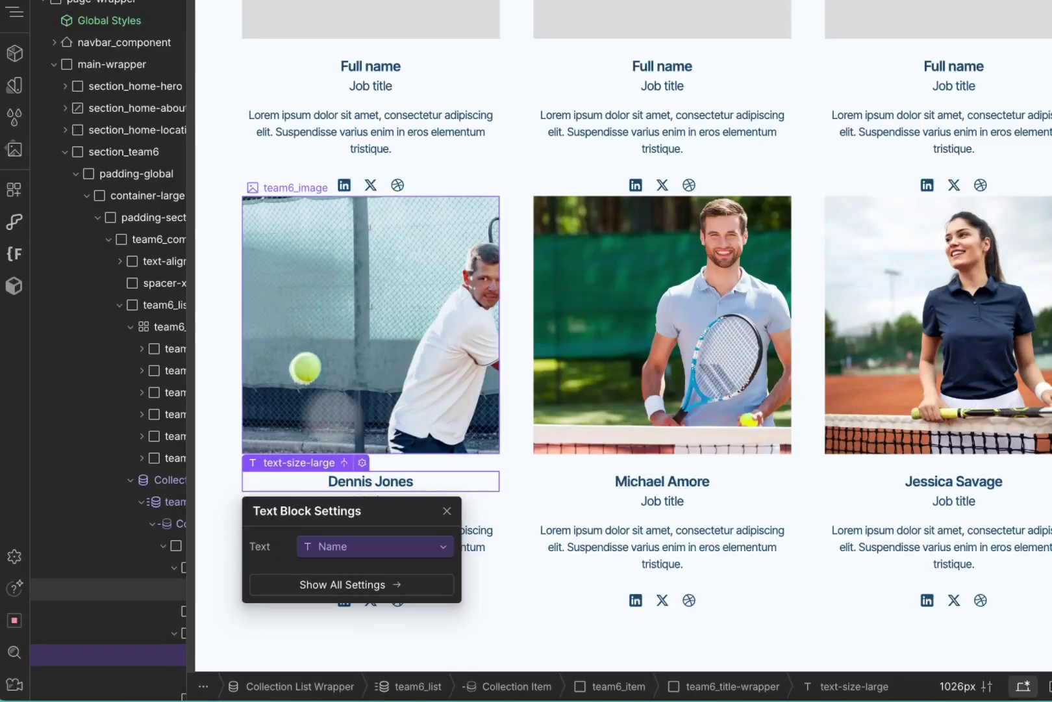
click(522, 482)
- Delete the "Job title" text from the Collection Item and bind its paragraph to the Coaches Bio field
click(392, 504)
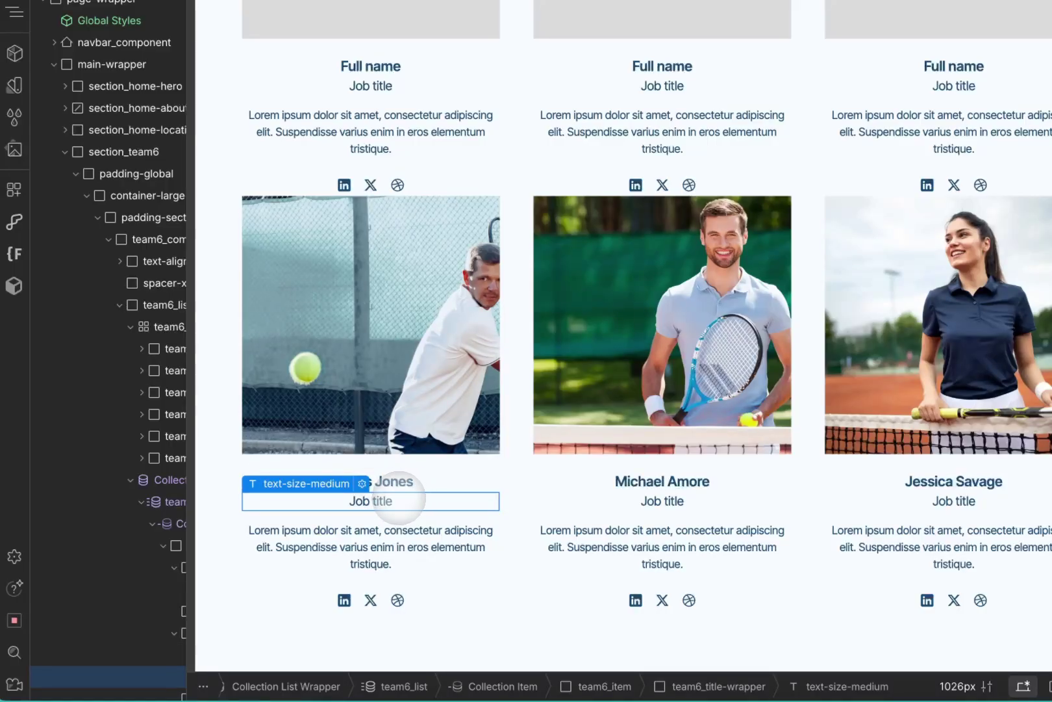
key(Delete)
click(363, 520)
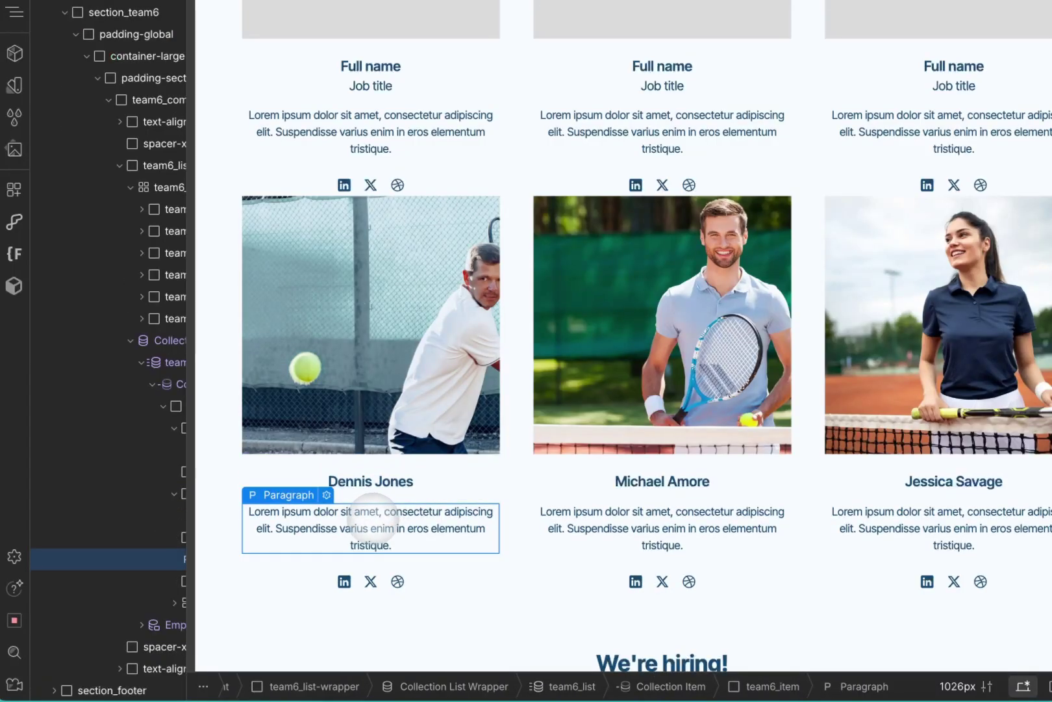
click(329, 495)
click(298, 392)
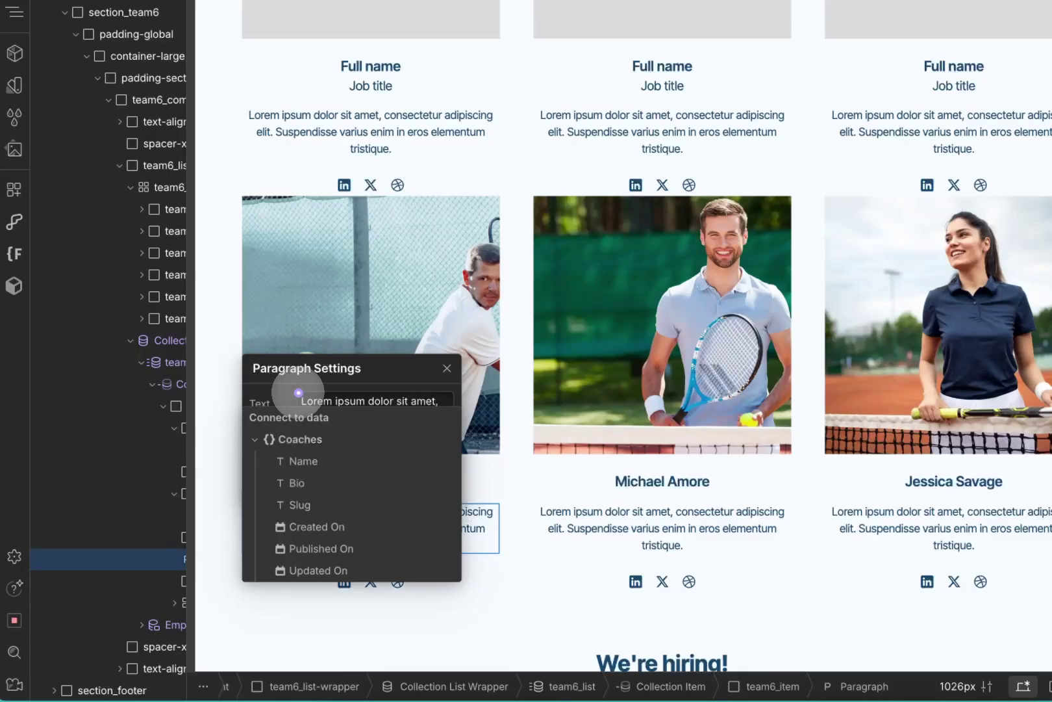
click(299, 482)
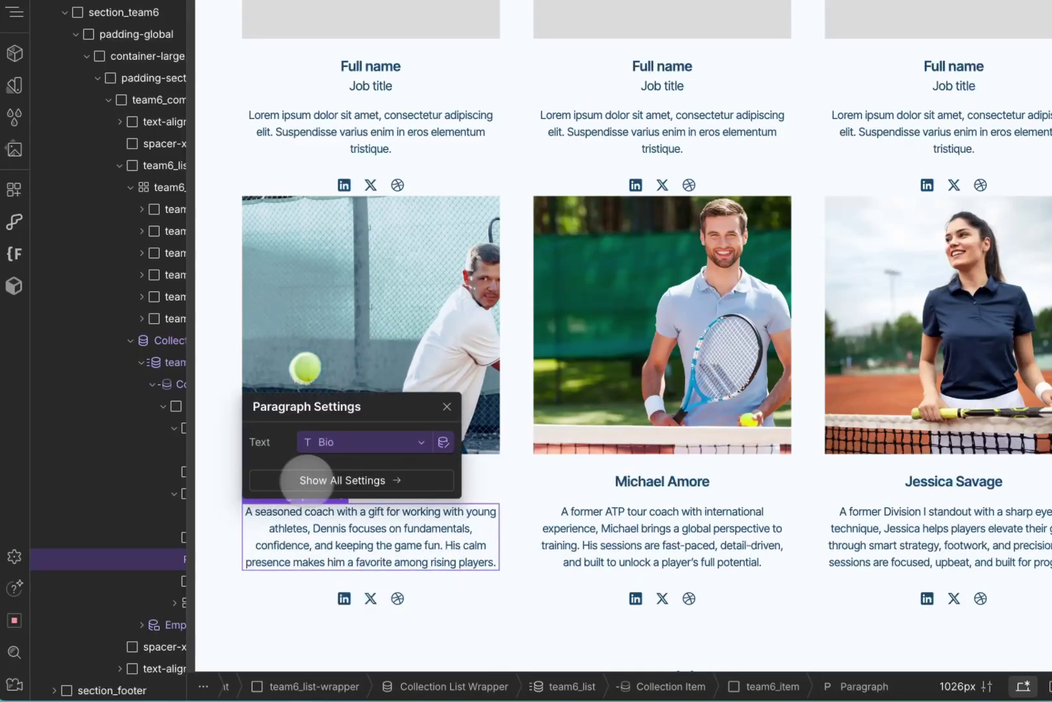
- Delete the team6_social icon row from the Collection Item
click(347, 598)
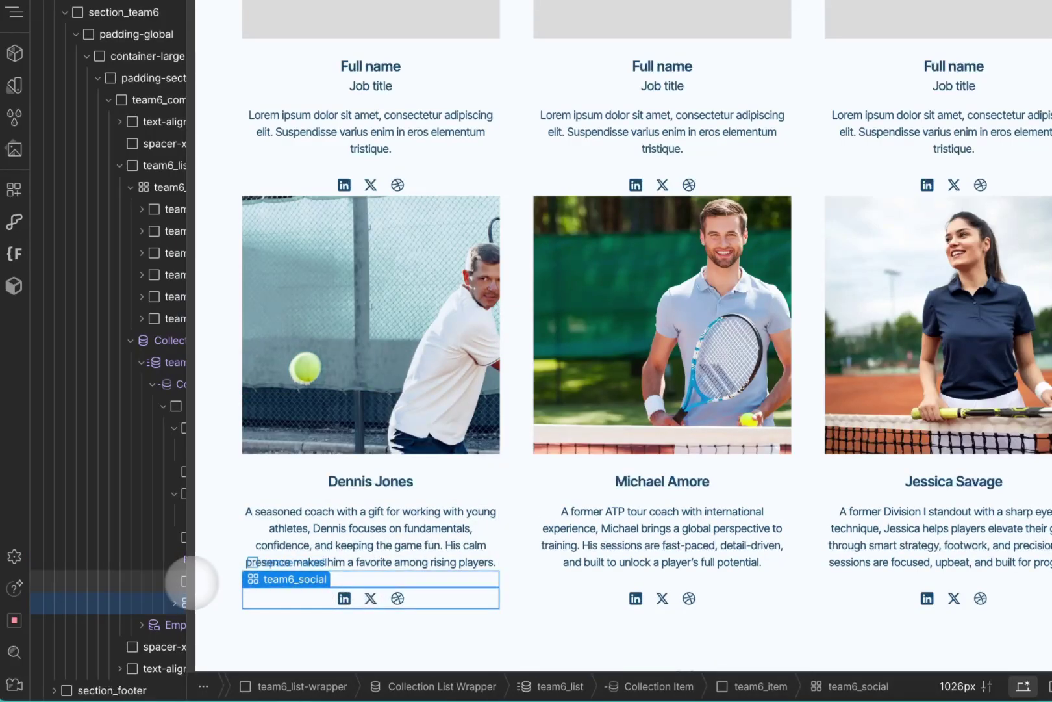
key(Delete)
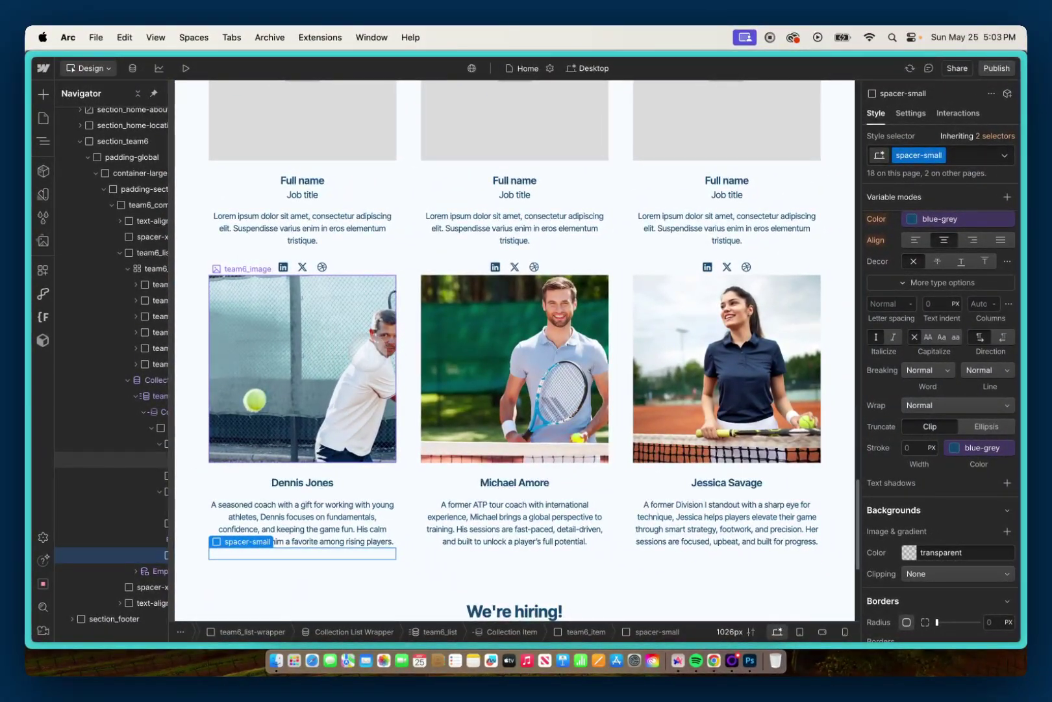
- Delete the static team6_list grid of placeholder cards from the team section
click(139, 268)
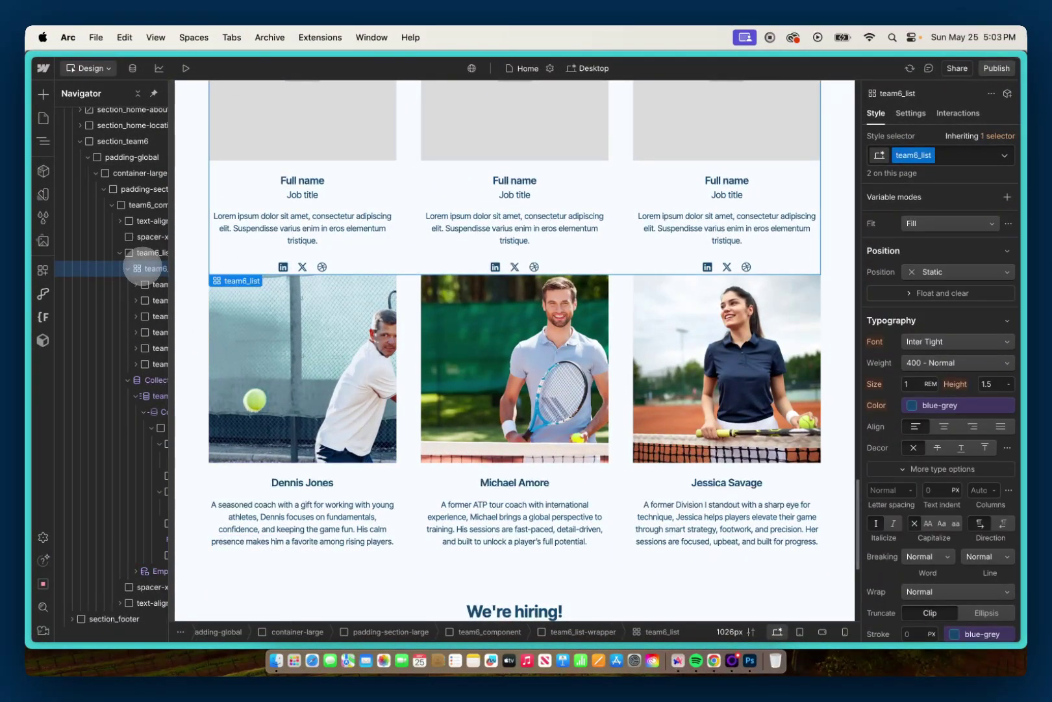
key(Delete)
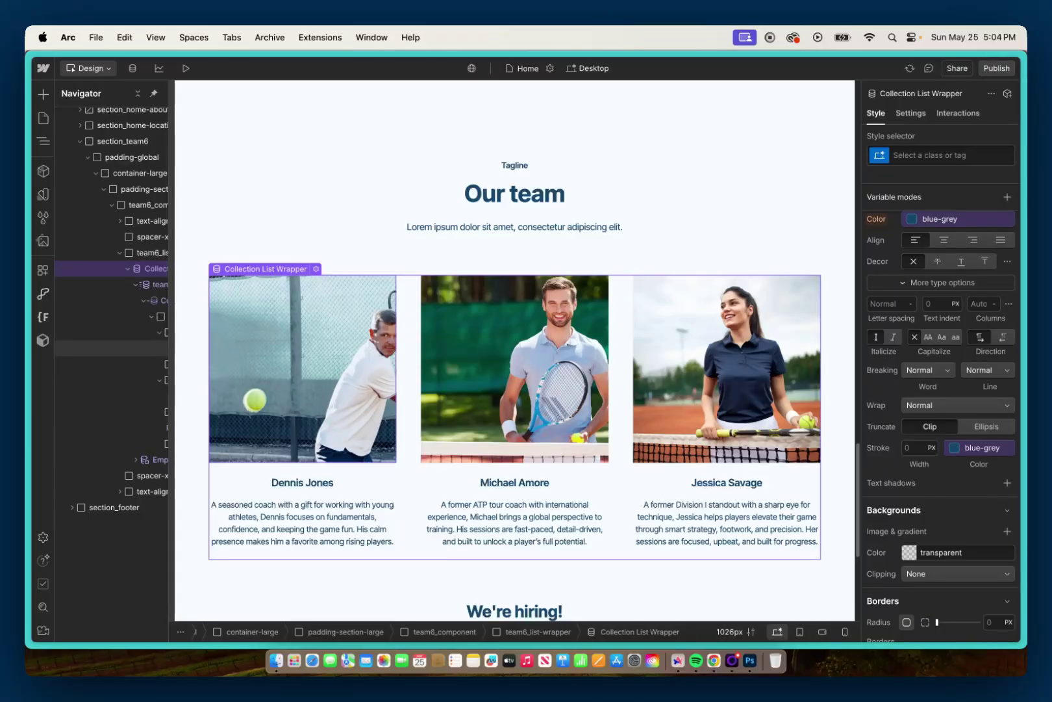
click(275, 331)
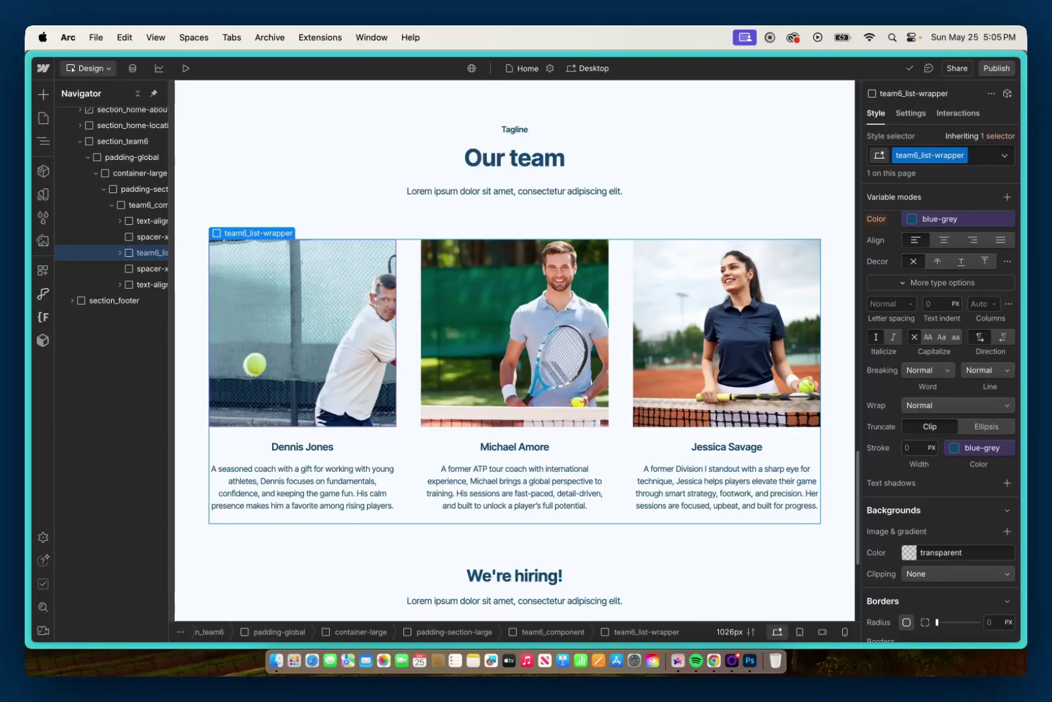
- Switch to the Relume library, copy the FAQ 1 component from FAQ Sections, and return to Webflow
key(ctrl+Tab)
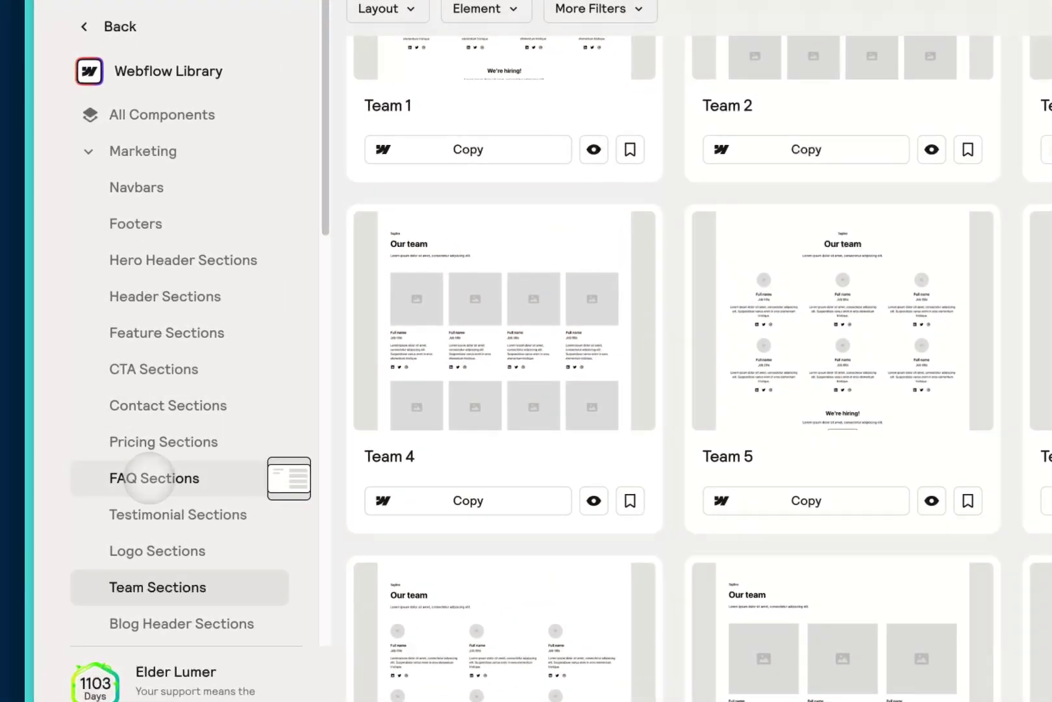
click(150, 477)
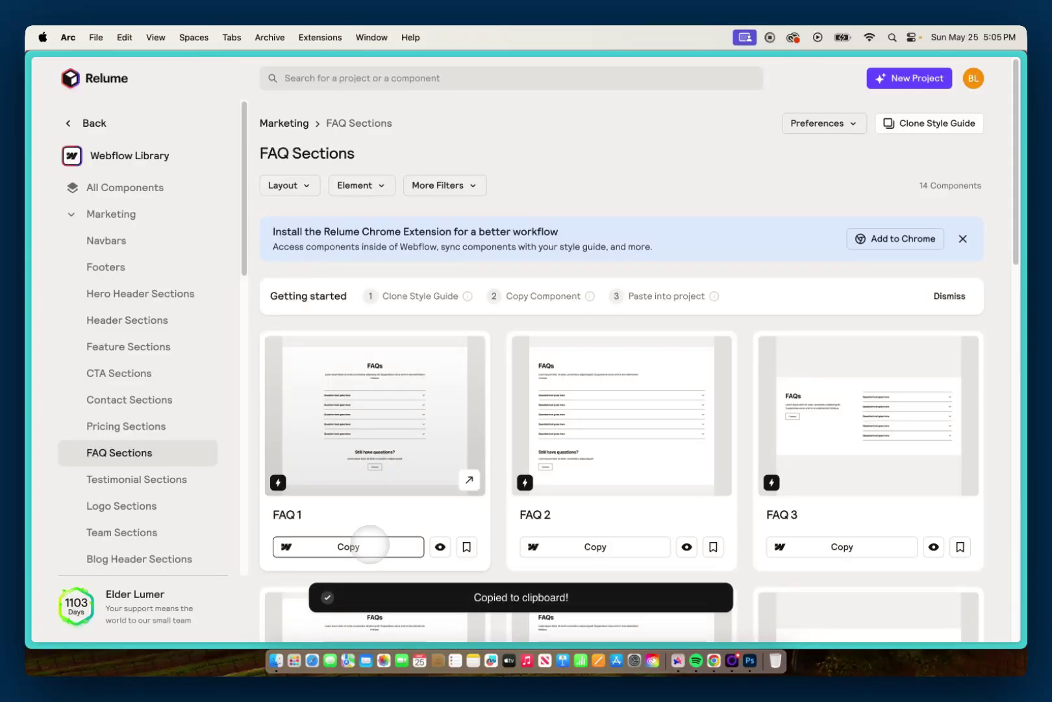
key(ctrl+Tab)
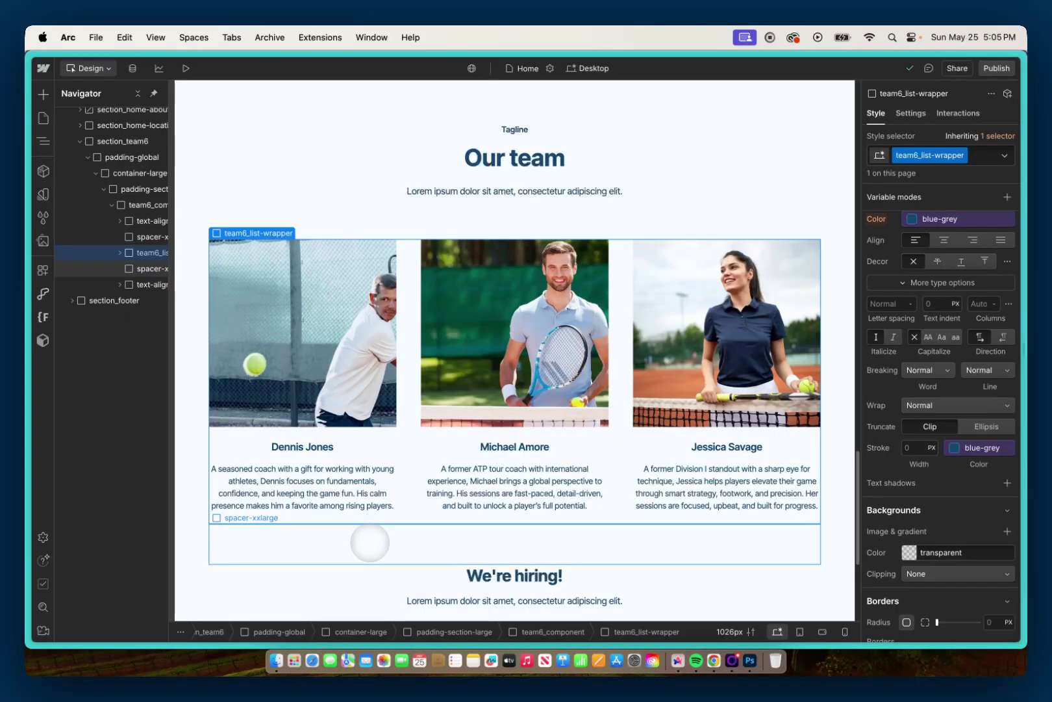
- Paste the copied FAQ 1 section into main-wrapper, following section_team6
click(79, 141)
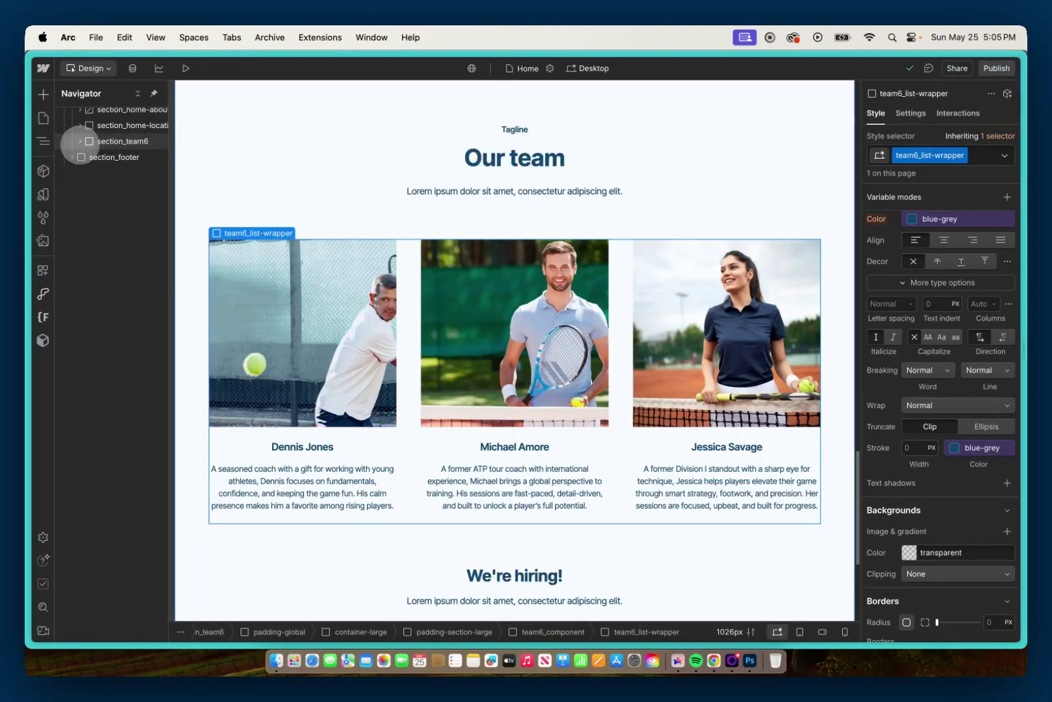
click(137, 95)
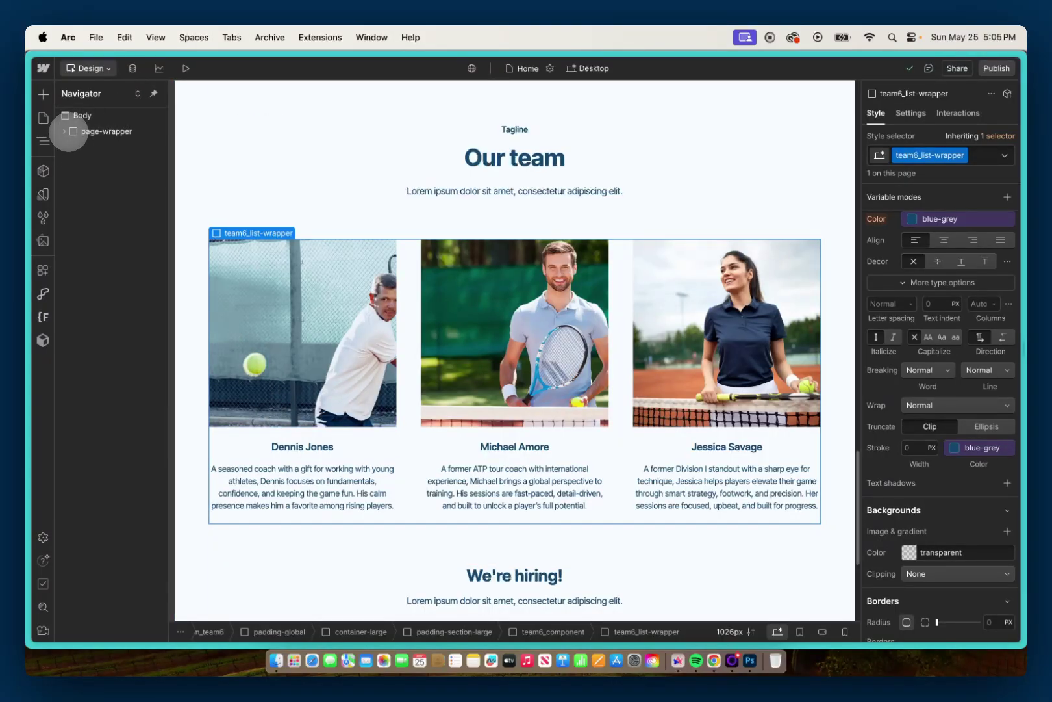
click(64, 131)
click(72, 179)
click(105, 179)
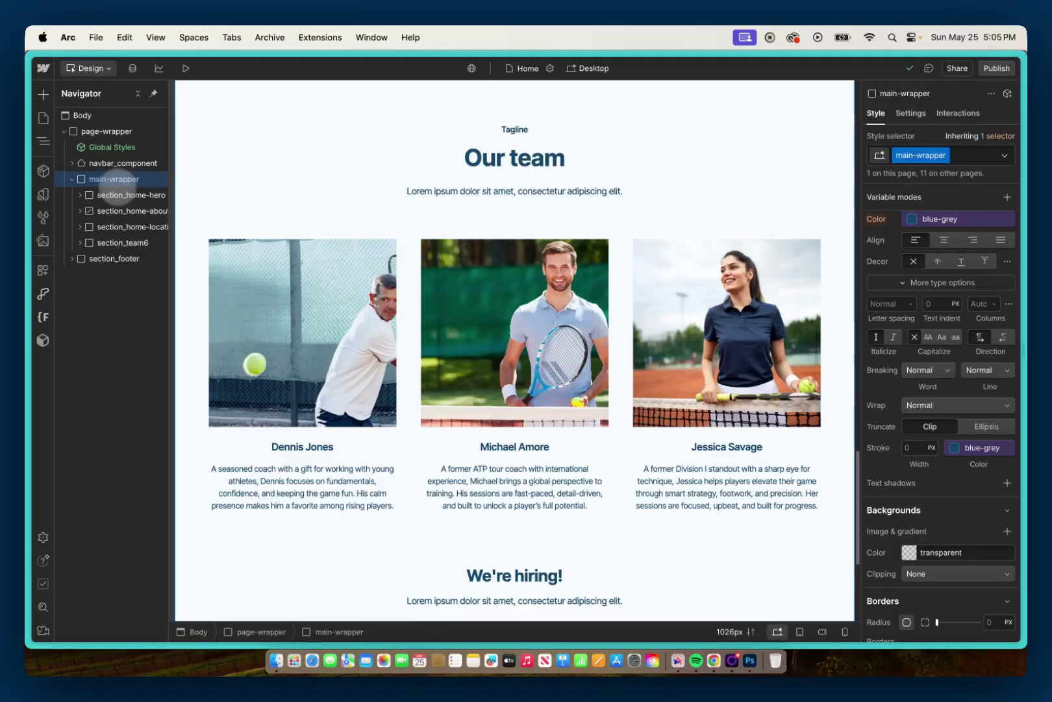
key(super+v)
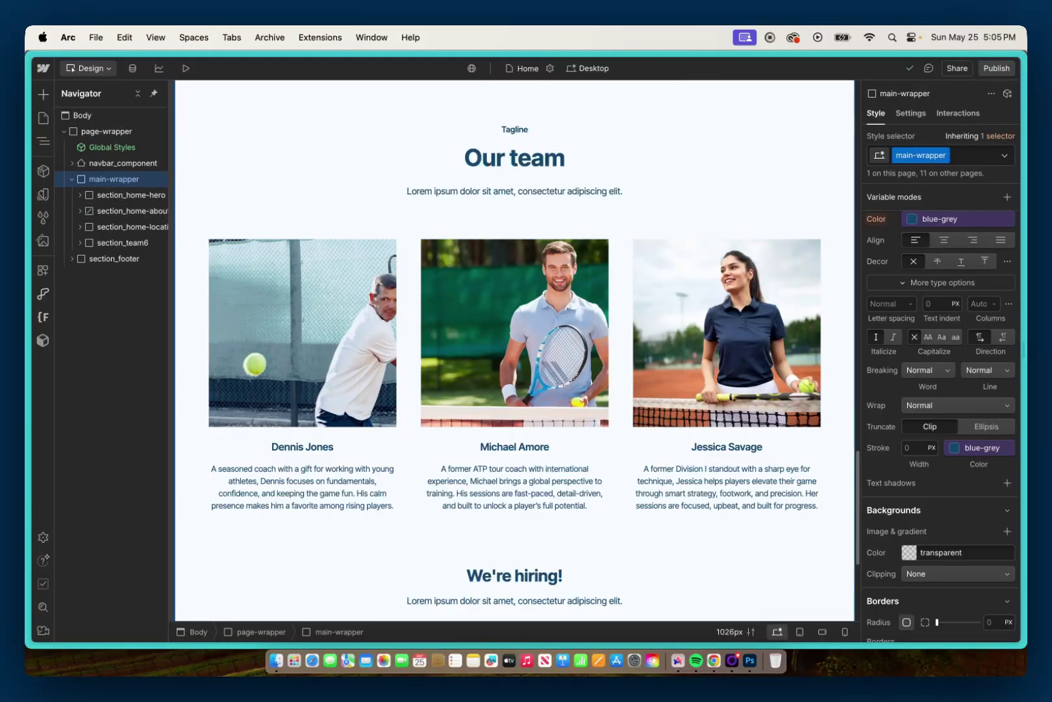
click(116, 258)
scroll(282, 317, down, 5)
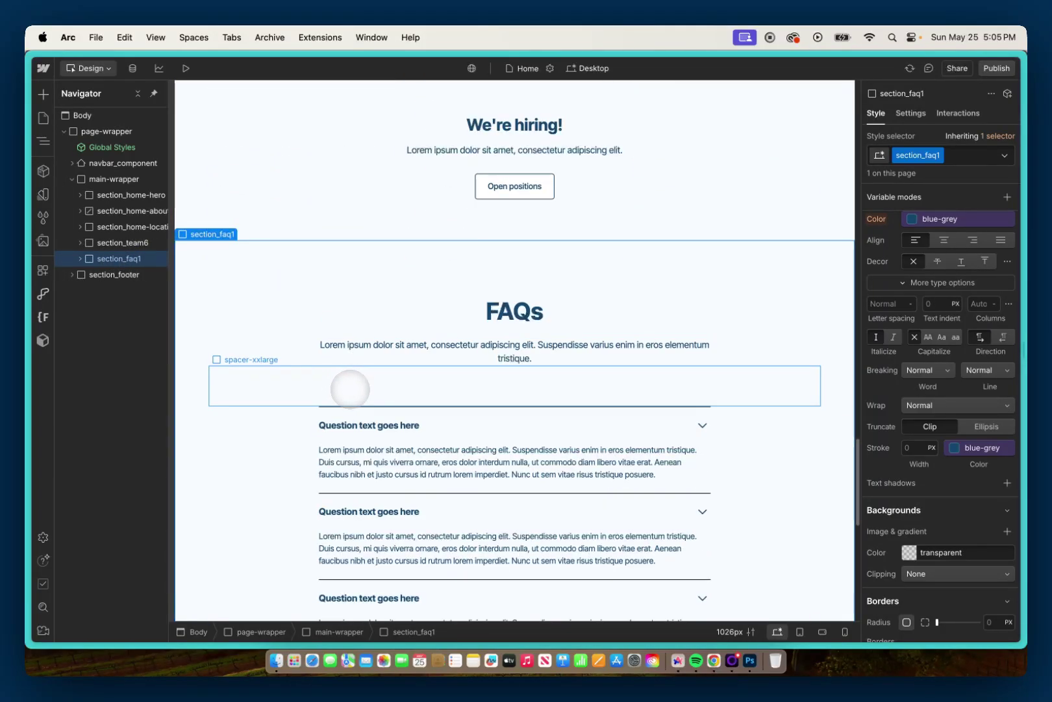
- Examine the structure of the FAQ section's faq1_list and its individual faq1_accordion items
click(354, 416)
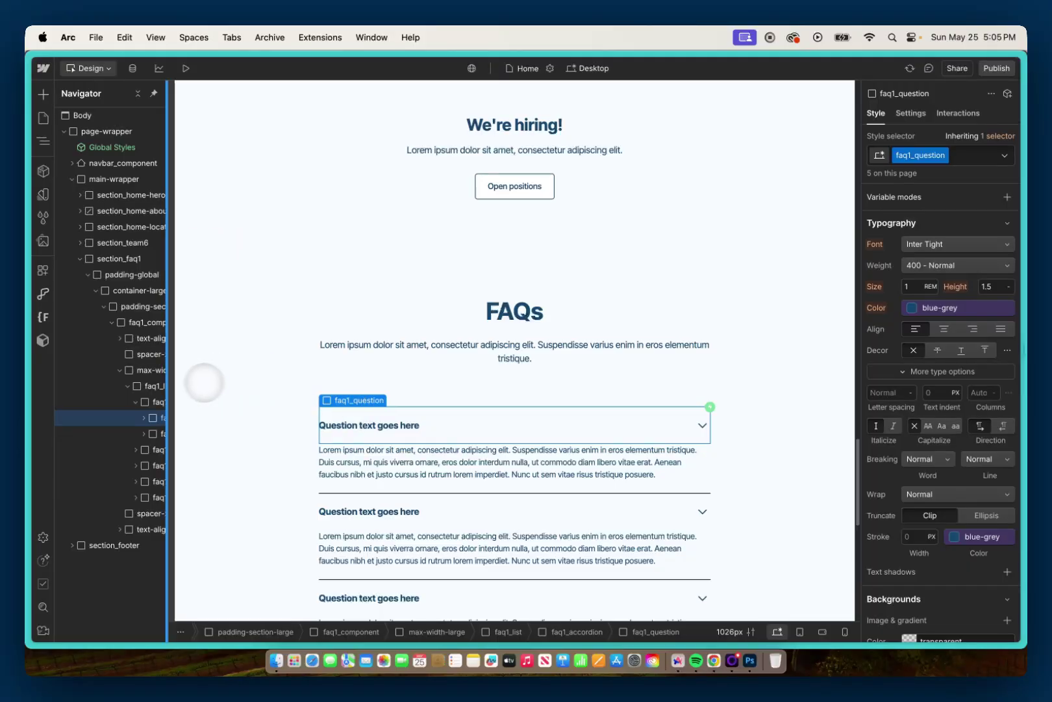
click(150, 402)
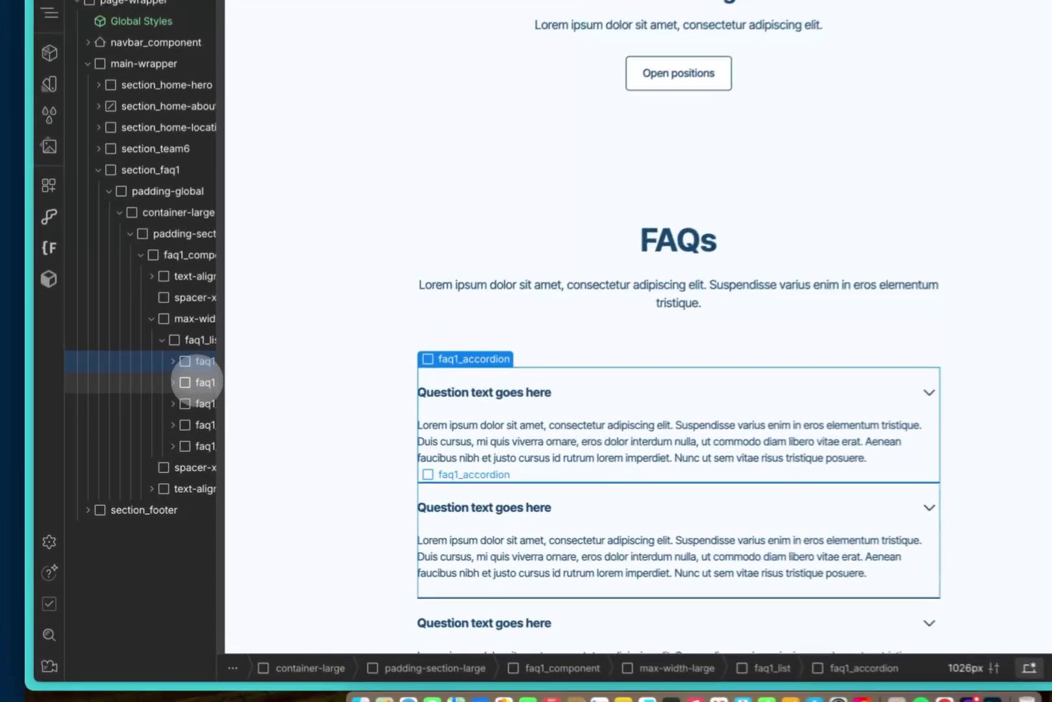
click(156, 418)
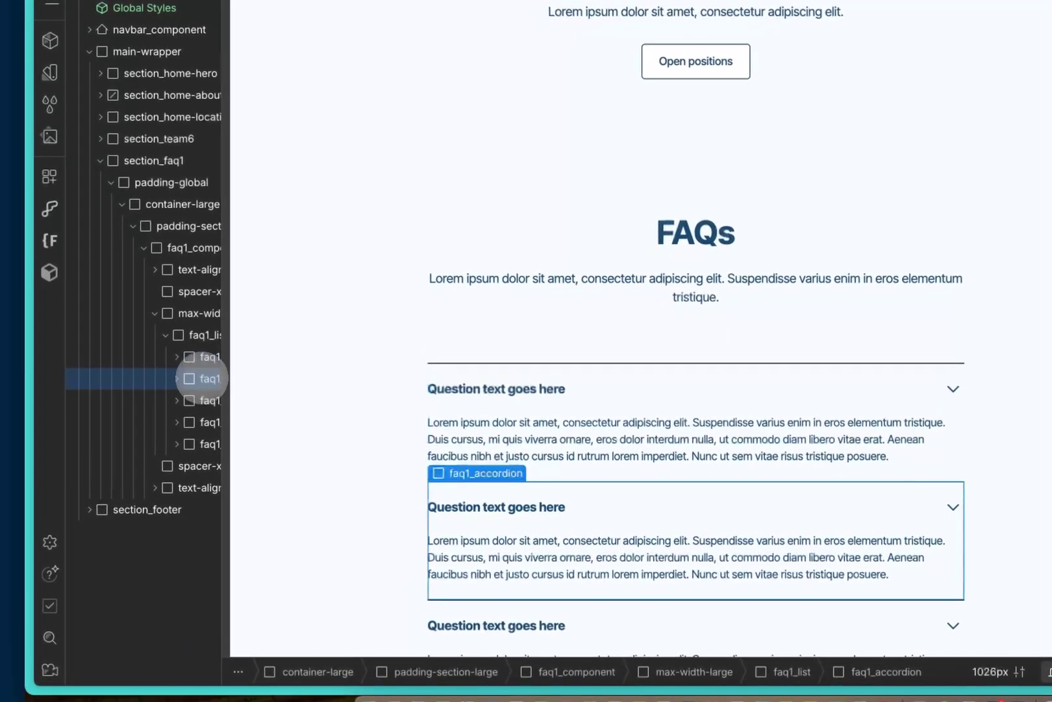
click(198, 400)
click(197, 421)
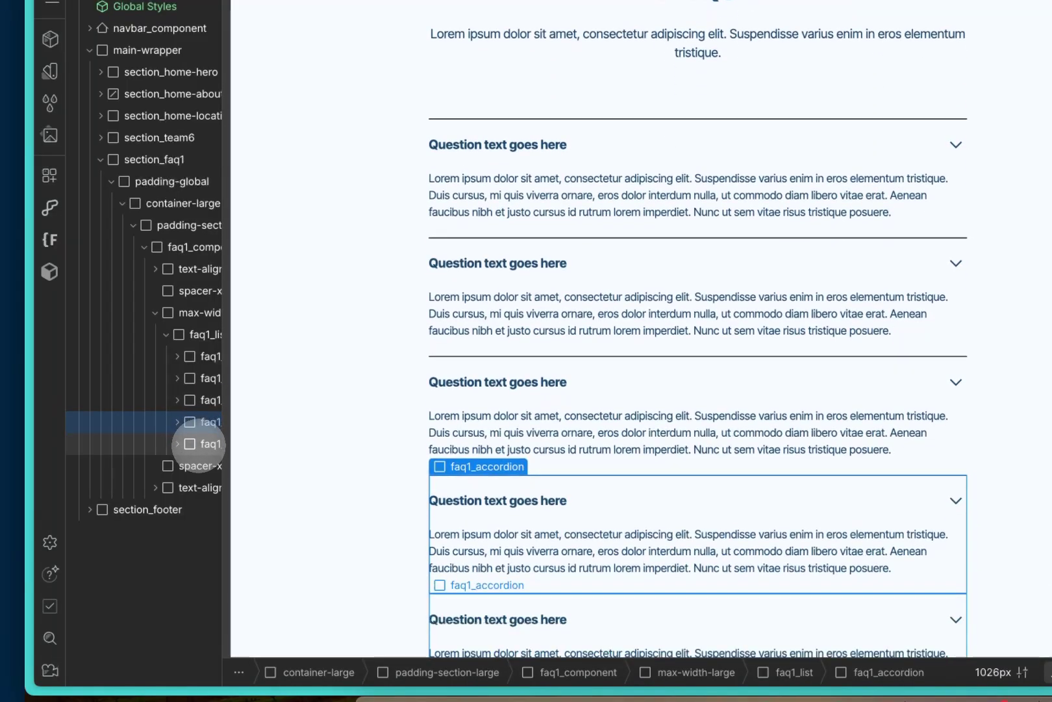
click(197, 443)
click(201, 333)
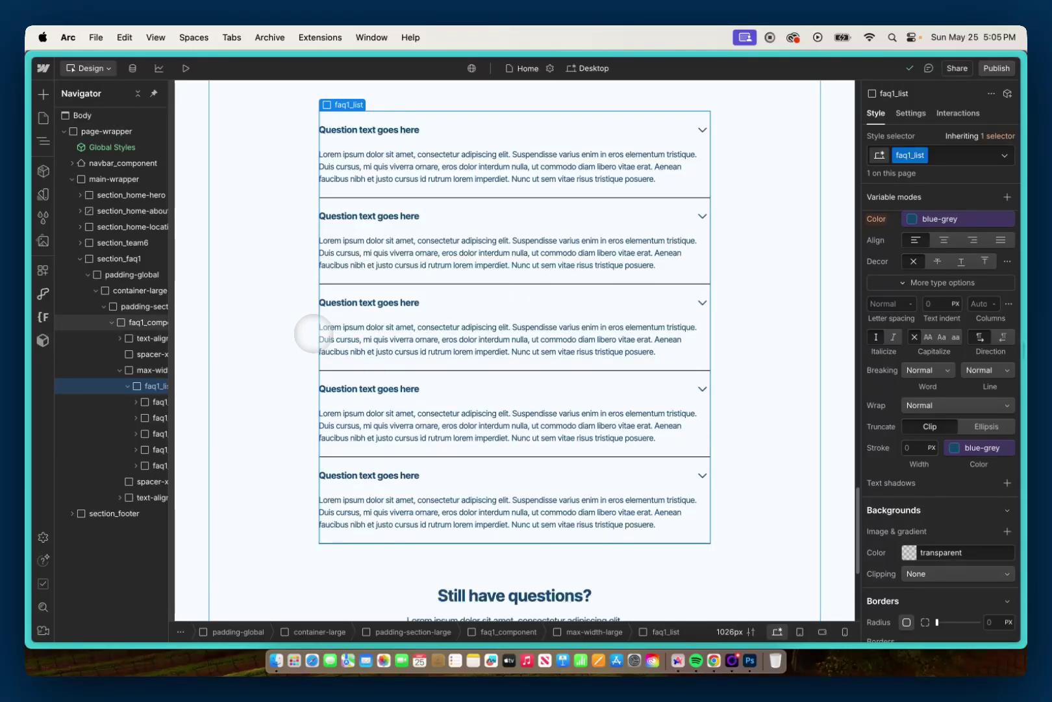
click(128, 386)
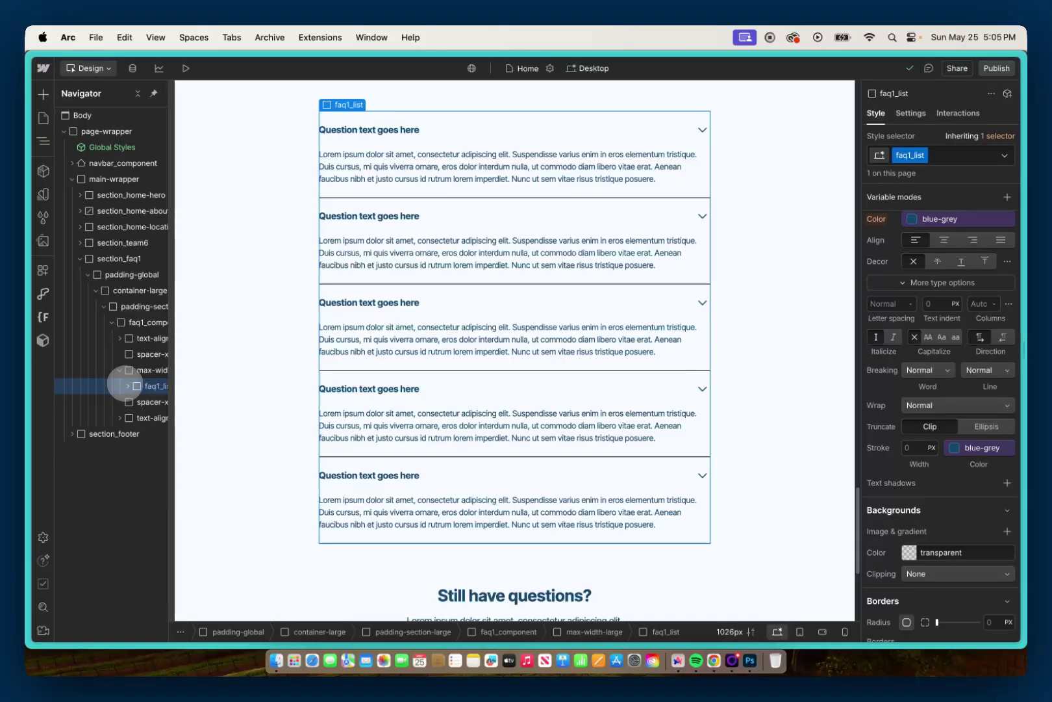
- Add a Collection List inside the FAQ section's max-width-large and set its source to the FAQs collection
click(147, 370)
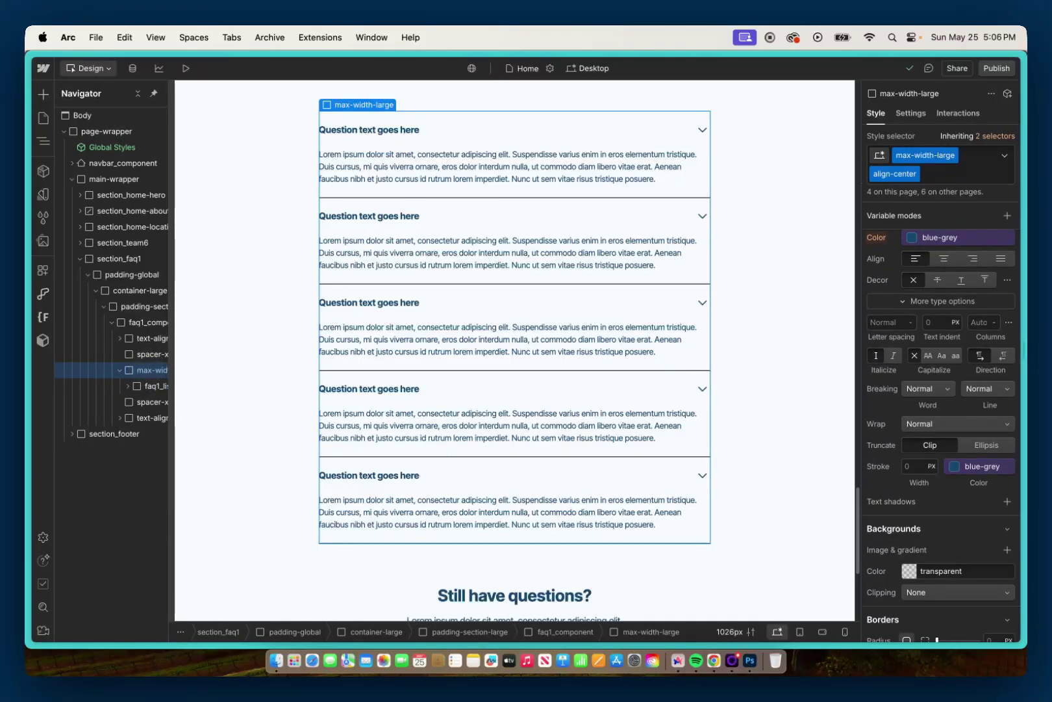
key(super+e)
text(c)
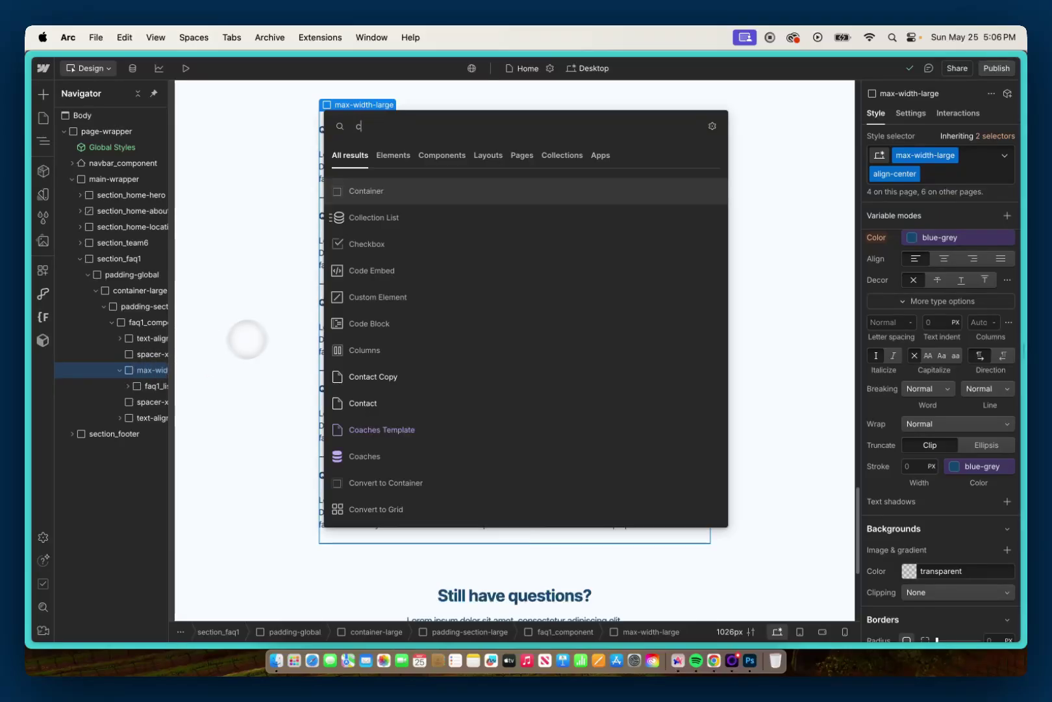
click(354, 219)
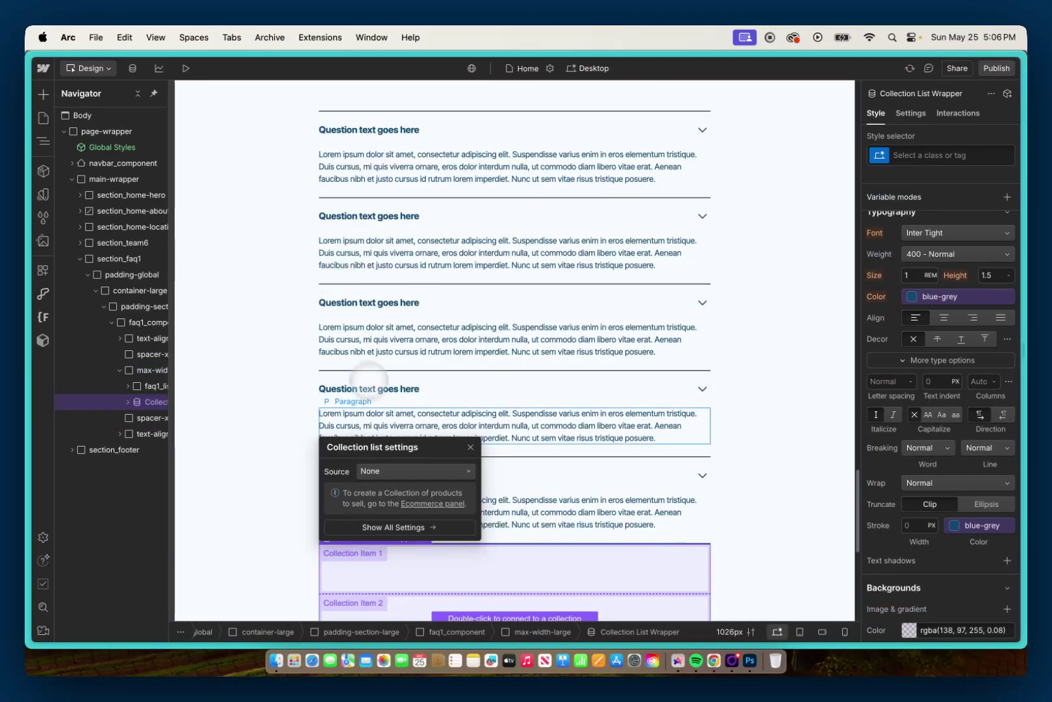
click(403, 469)
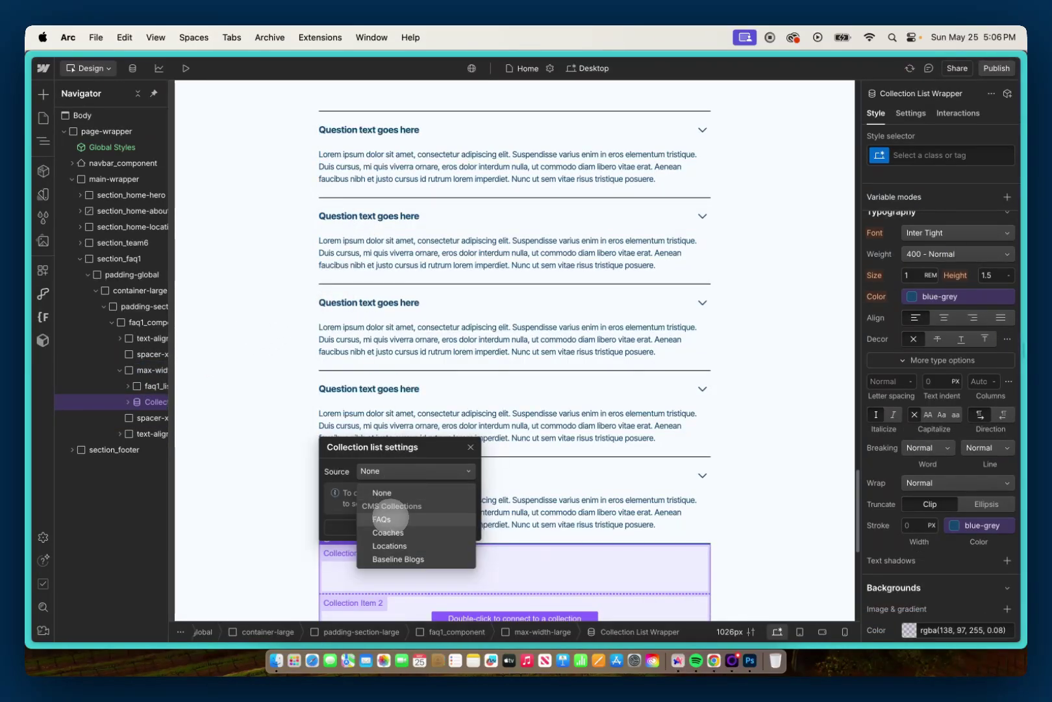
click(390, 519)
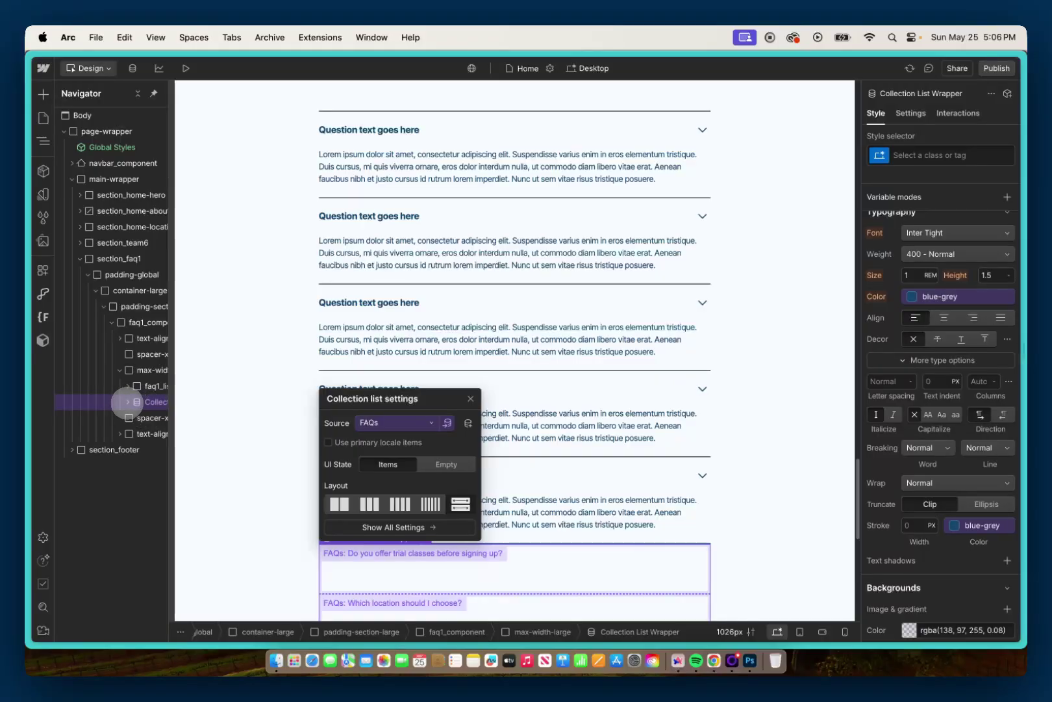
- Apply the existing faq1_list class to the new Collection List
click(152, 385)
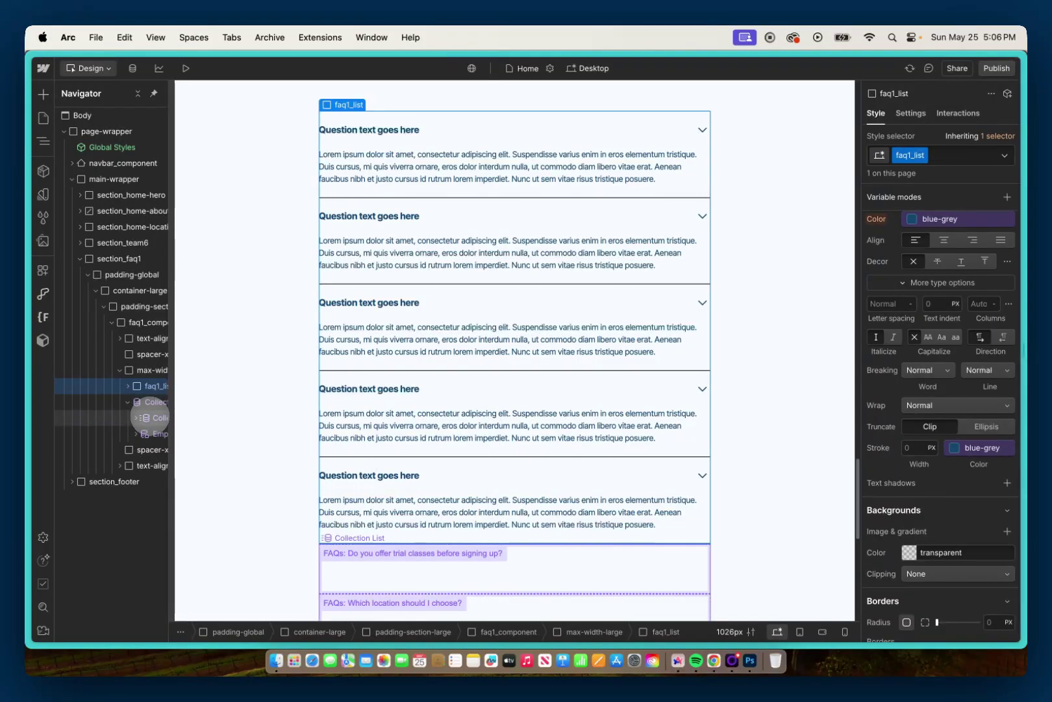
click(151, 418)
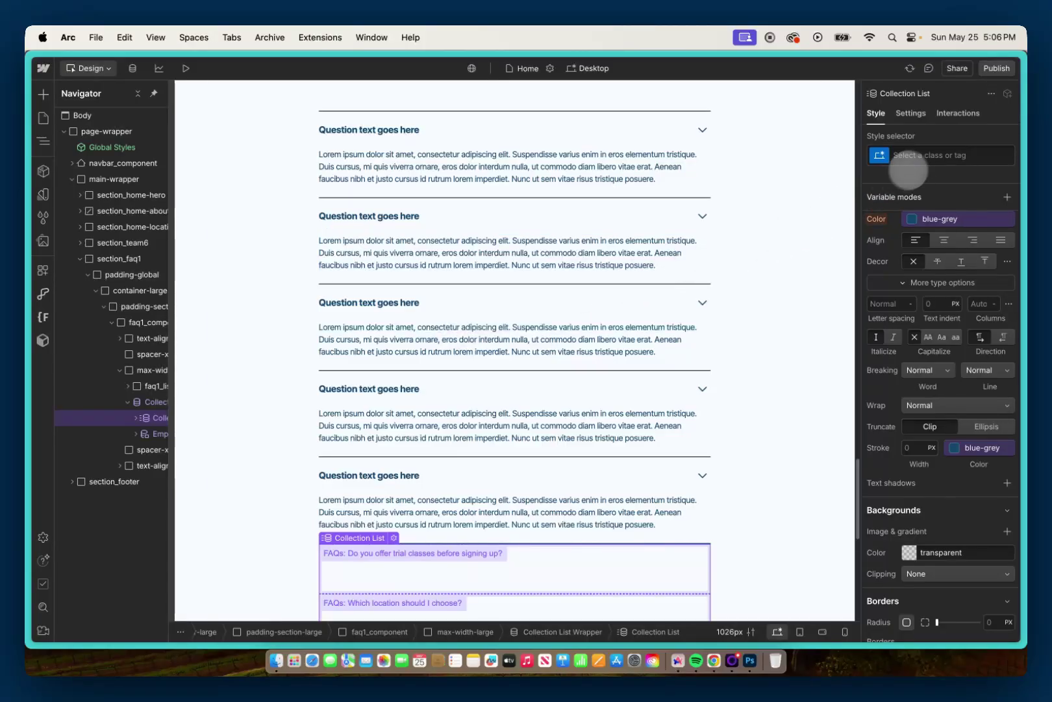
click(917, 156)
text(faq1)
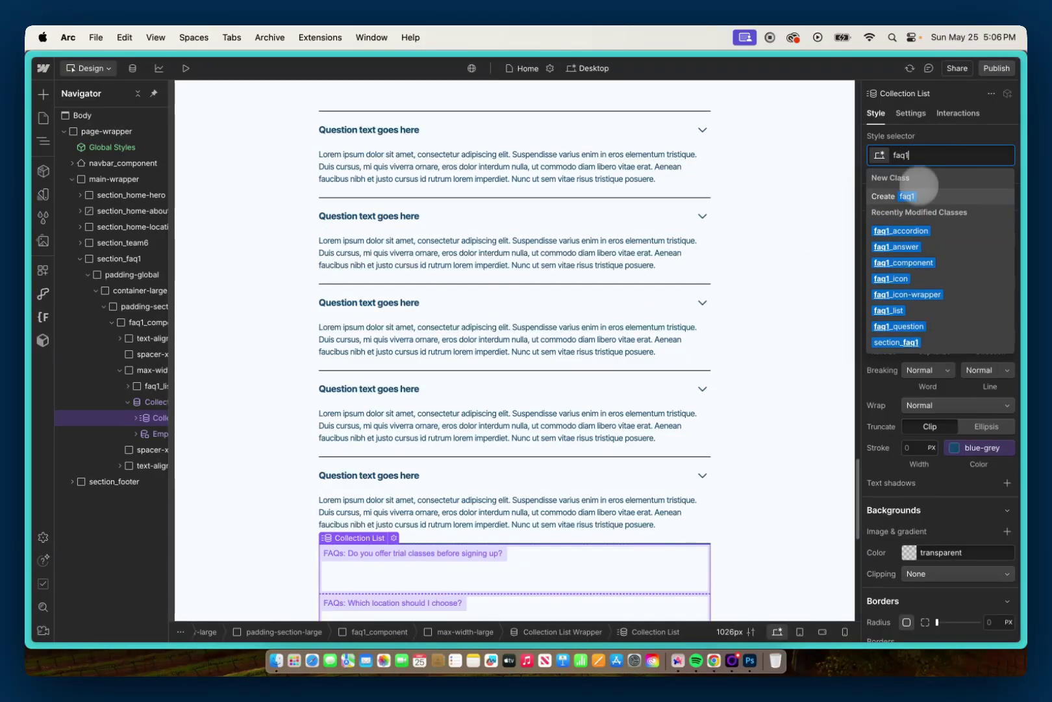
click(894, 310)
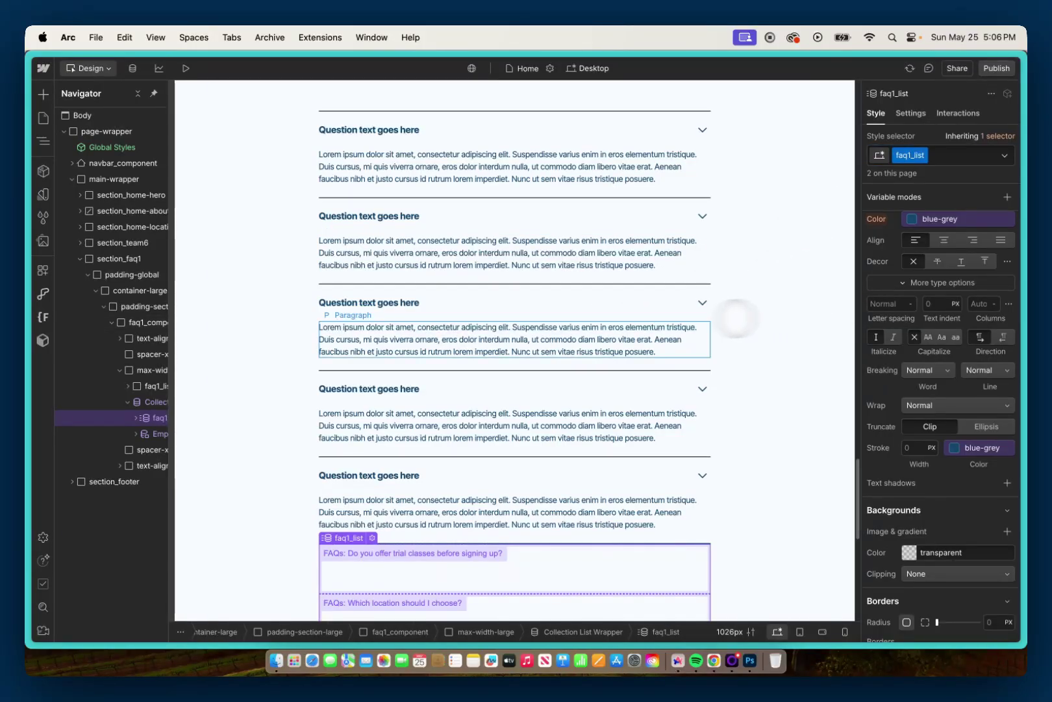
- Move the last static faq1_accordion into the FAQs Collection Item
click(136, 417)
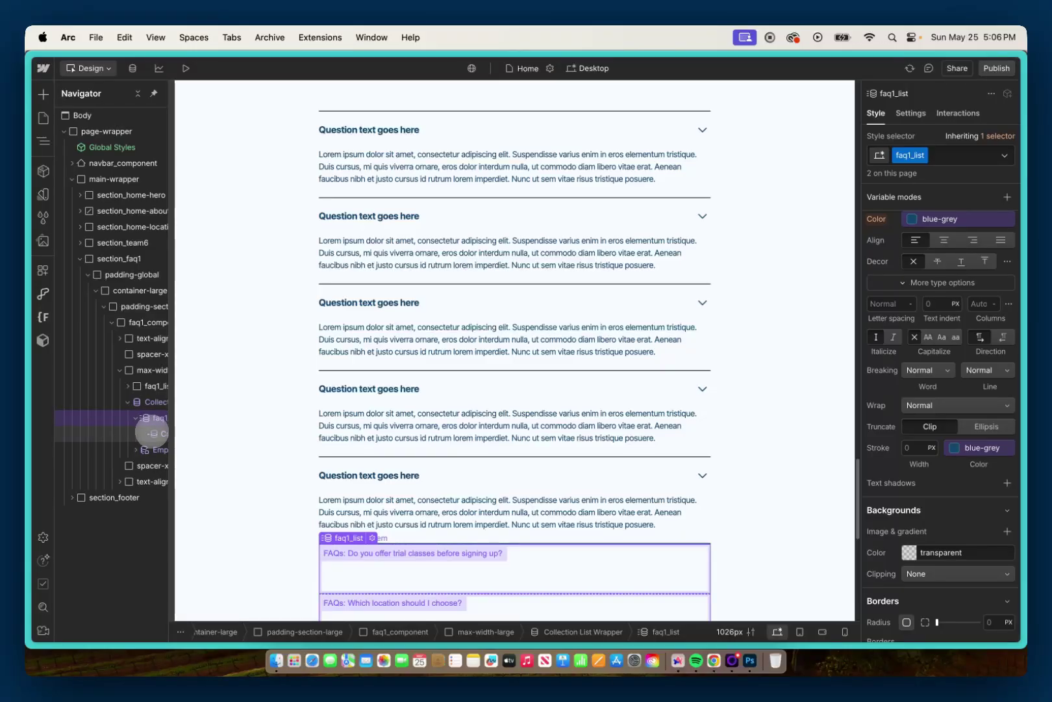
click(153, 433)
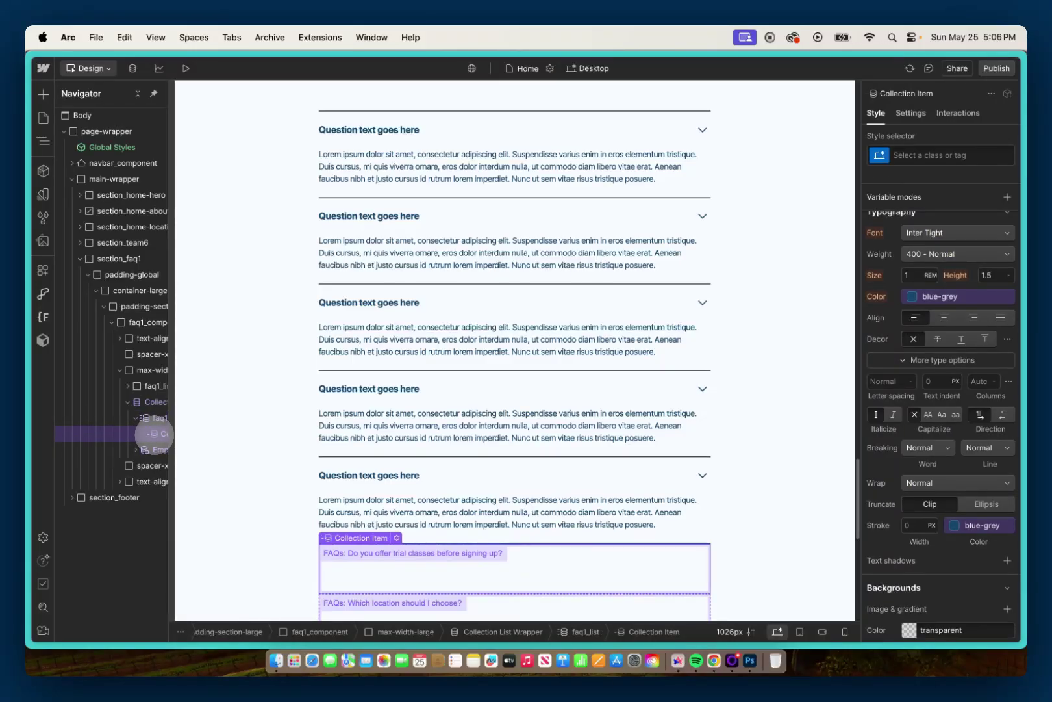
click(127, 386)
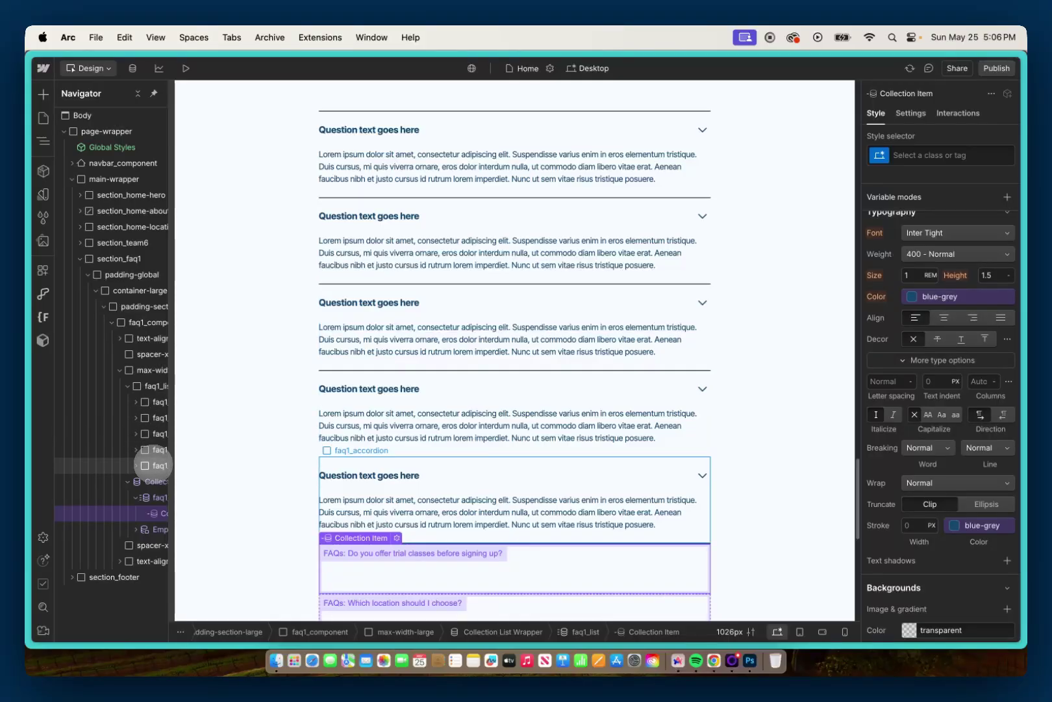
click(153, 465)
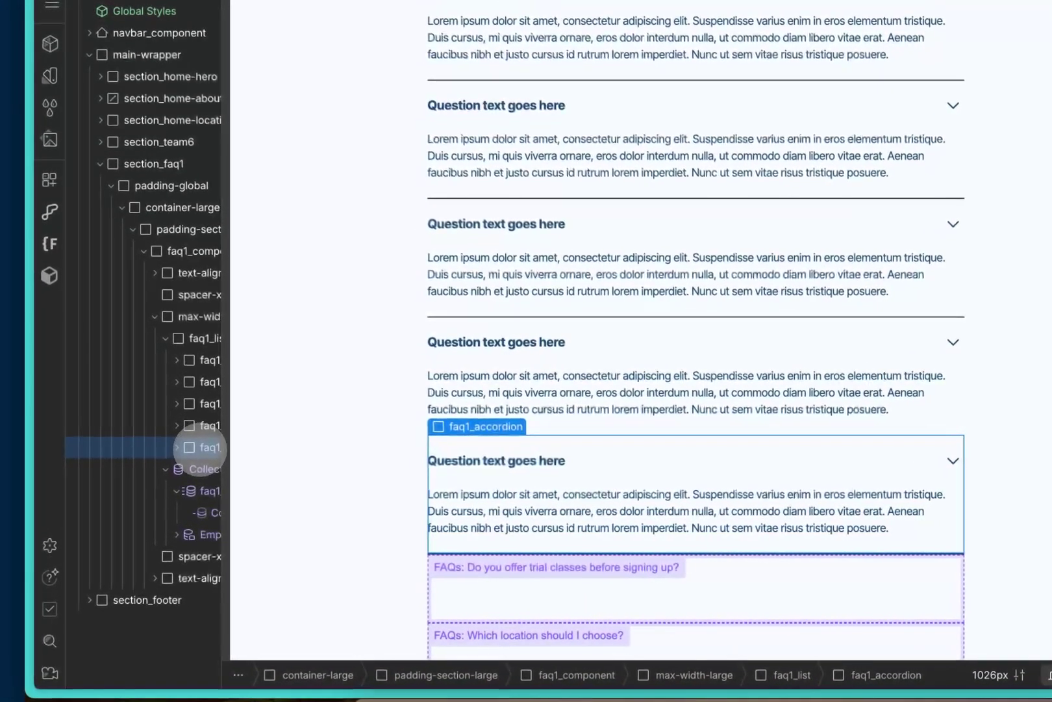
drag(200, 447, 156, 489)
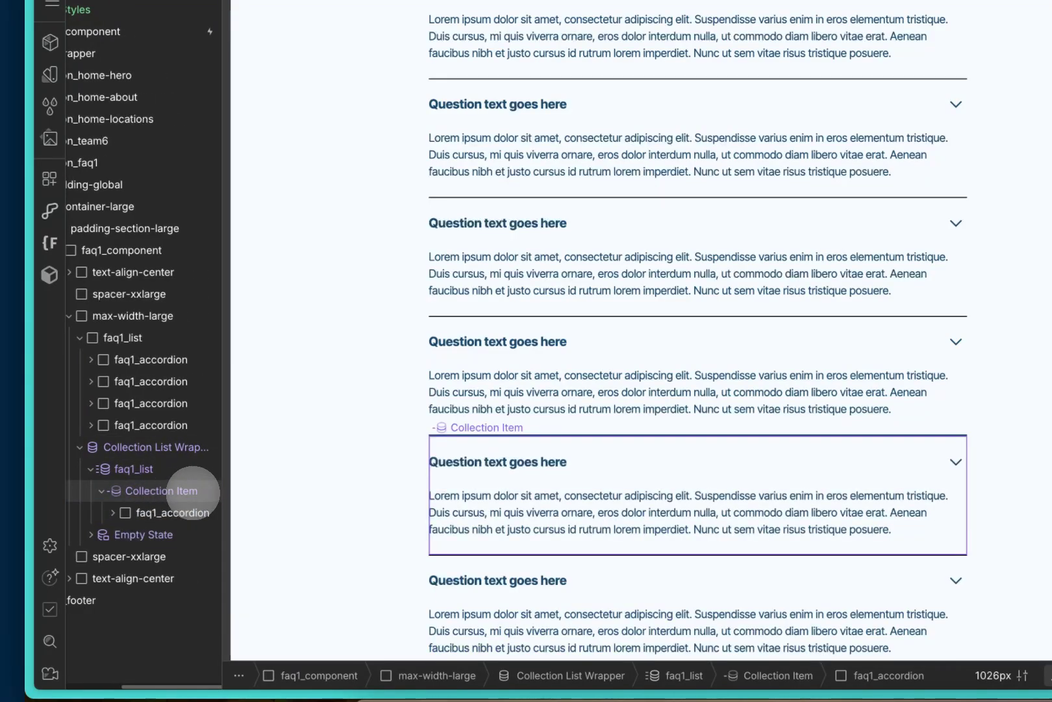
- Delete the static faq1_list with its remaining accordions, keeping the Collection List Wrapper
click(116, 337)
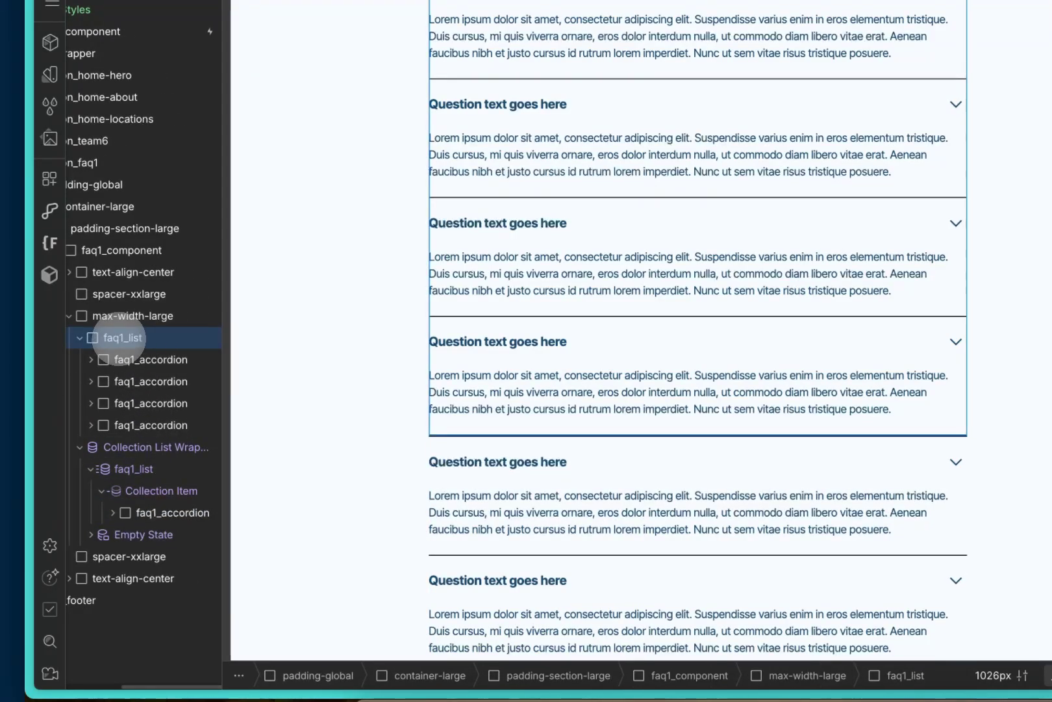
key(Delete)
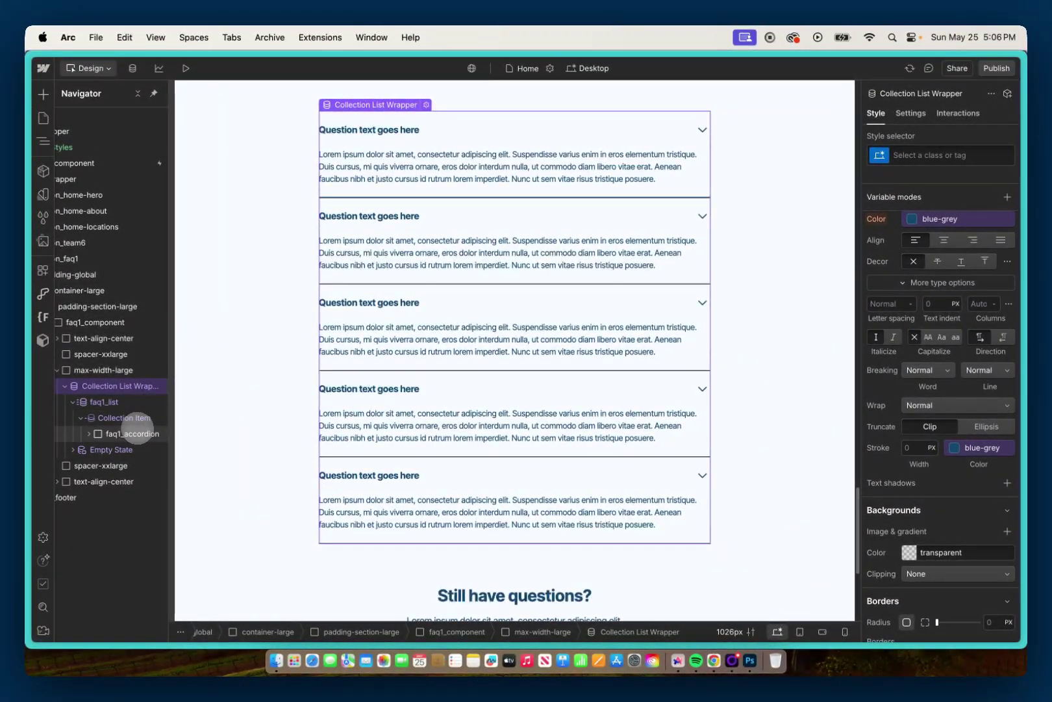
- Connect the question text inside faq1_accordion to the Question field of the FAQs collection
click(139, 401)
click(130, 432)
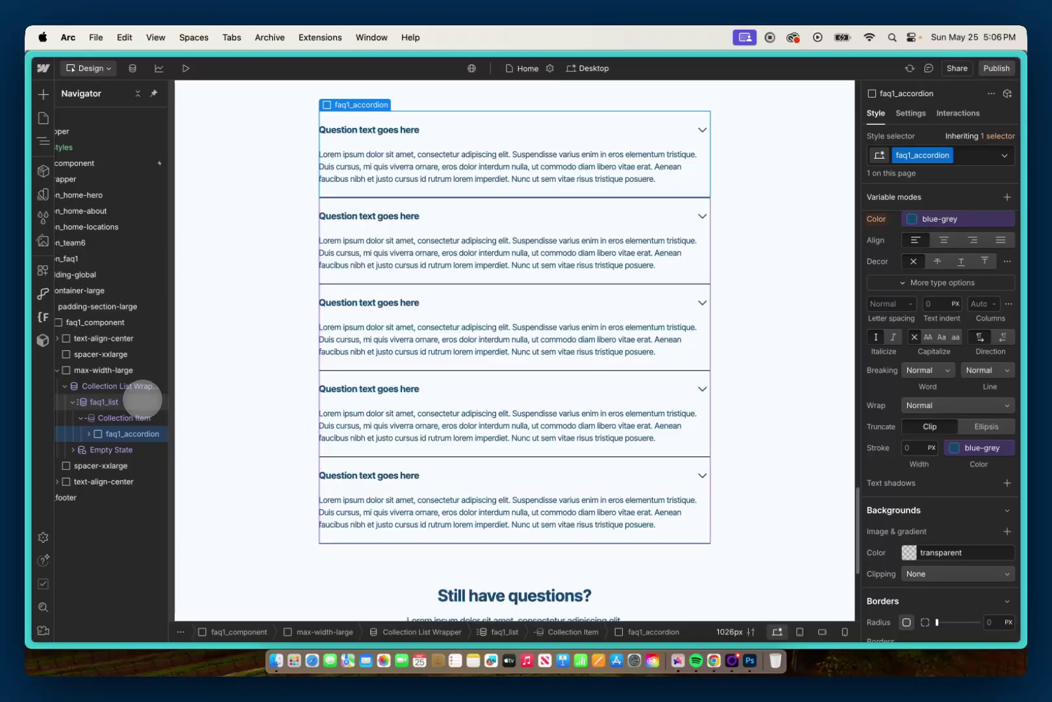
click(367, 130)
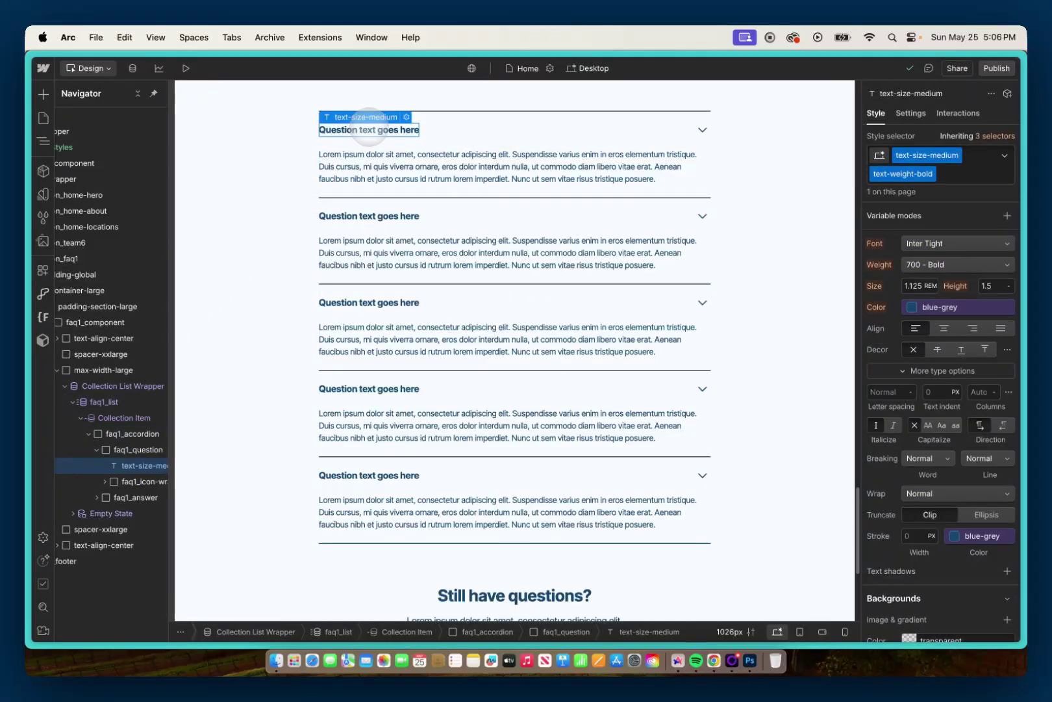
click(406, 117)
click(360, 169)
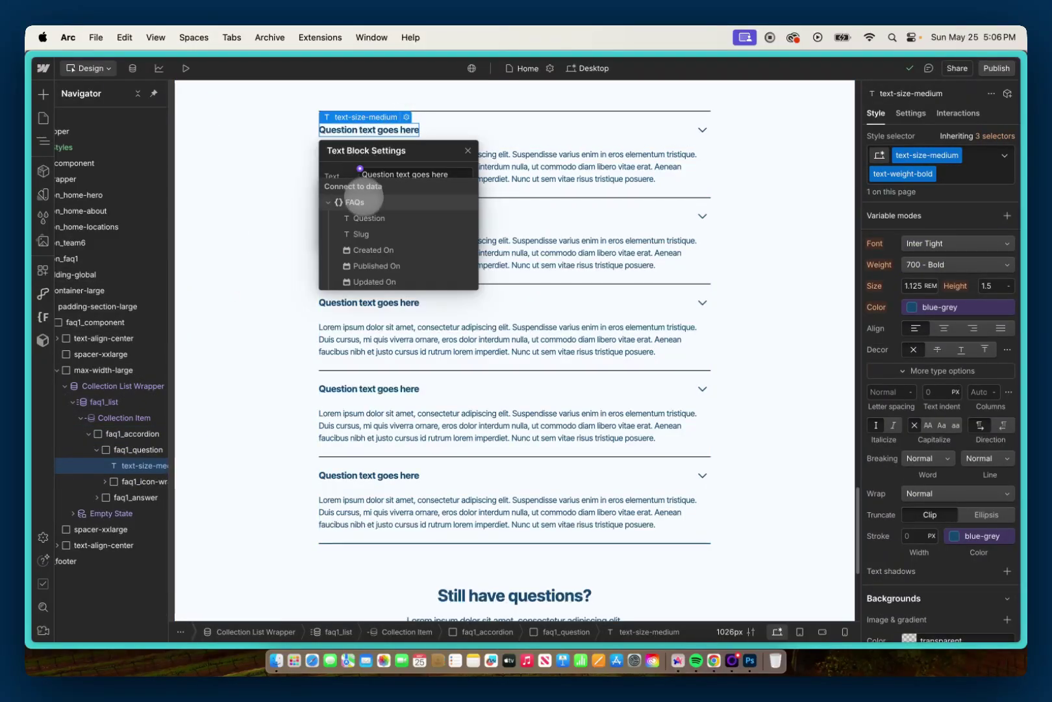
click(368, 218)
- Replace the placeholder paragraph in faq1_answer with a Rich Text block placed above spacer-small
click(499, 167)
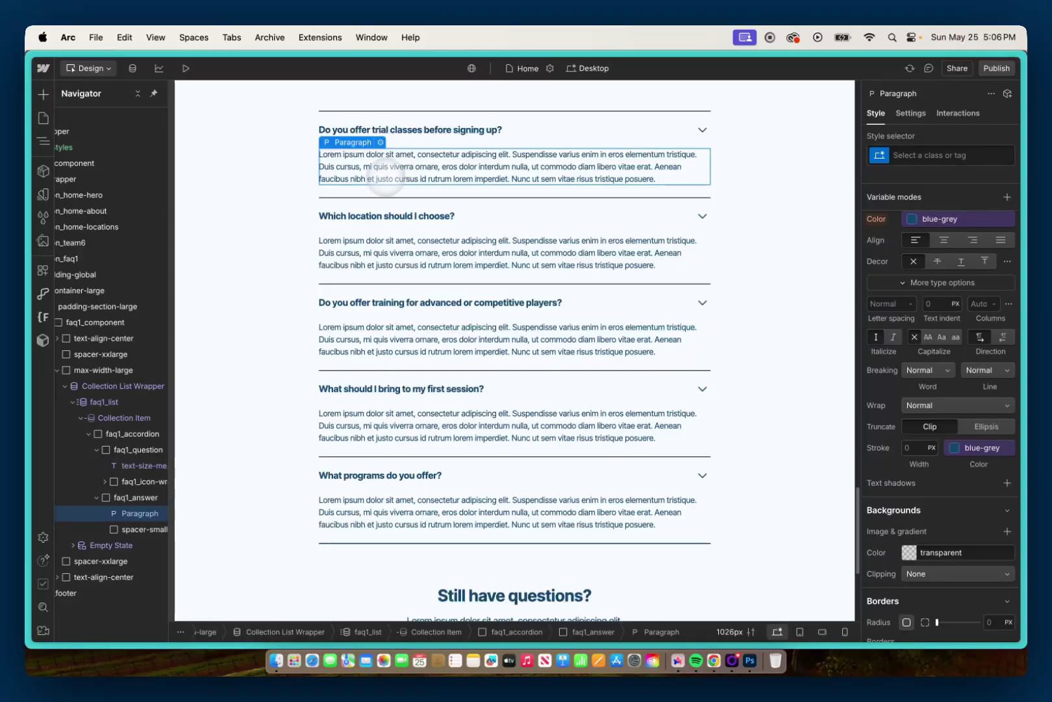
click(145, 497)
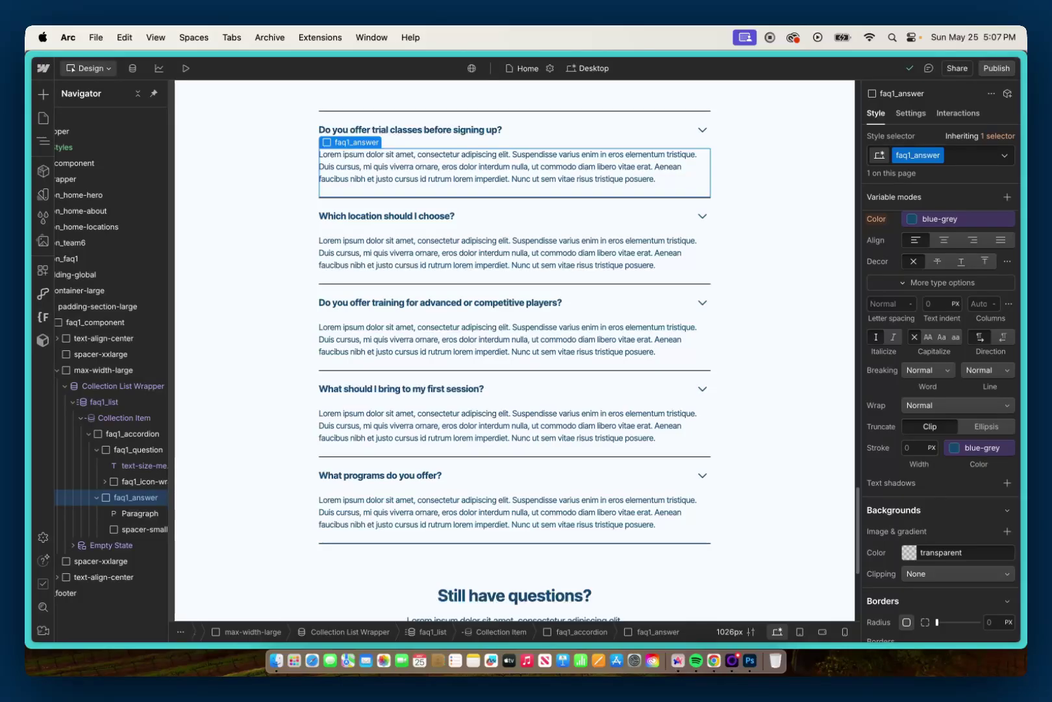
key(super+k)
text(r)
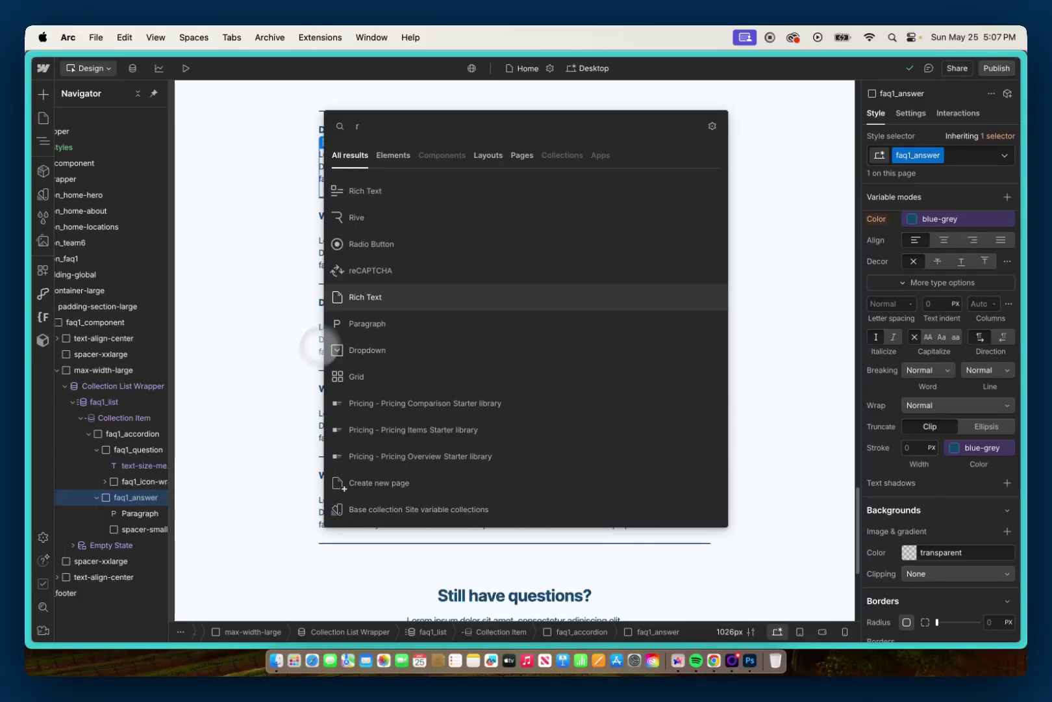
click(374, 200)
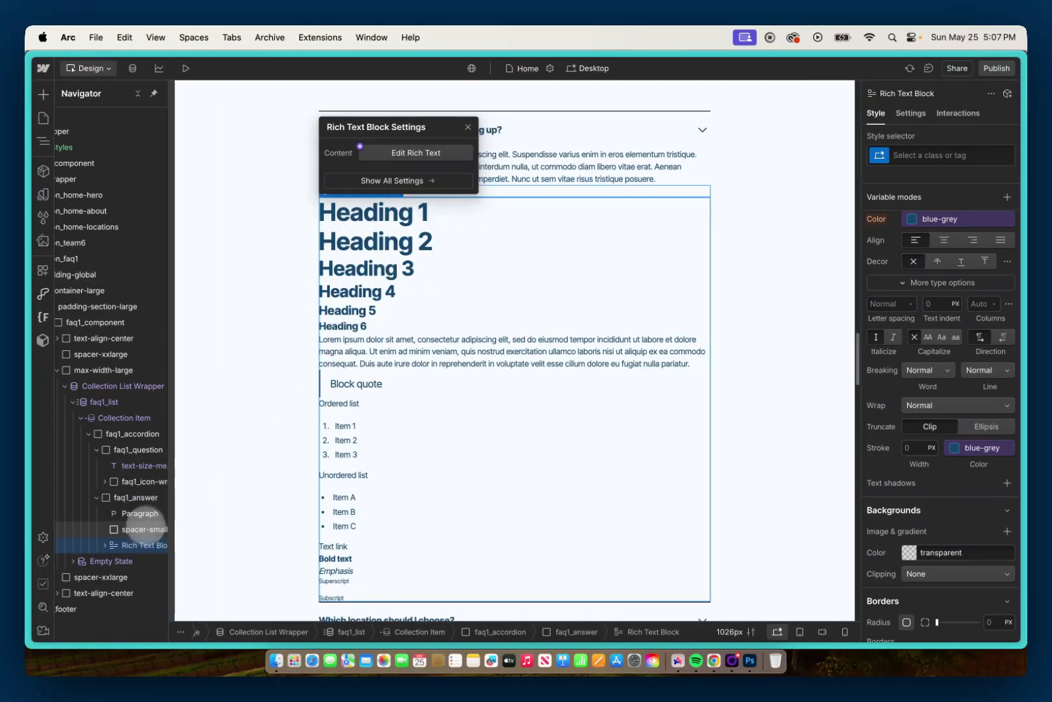
drag(135, 544, 137, 504)
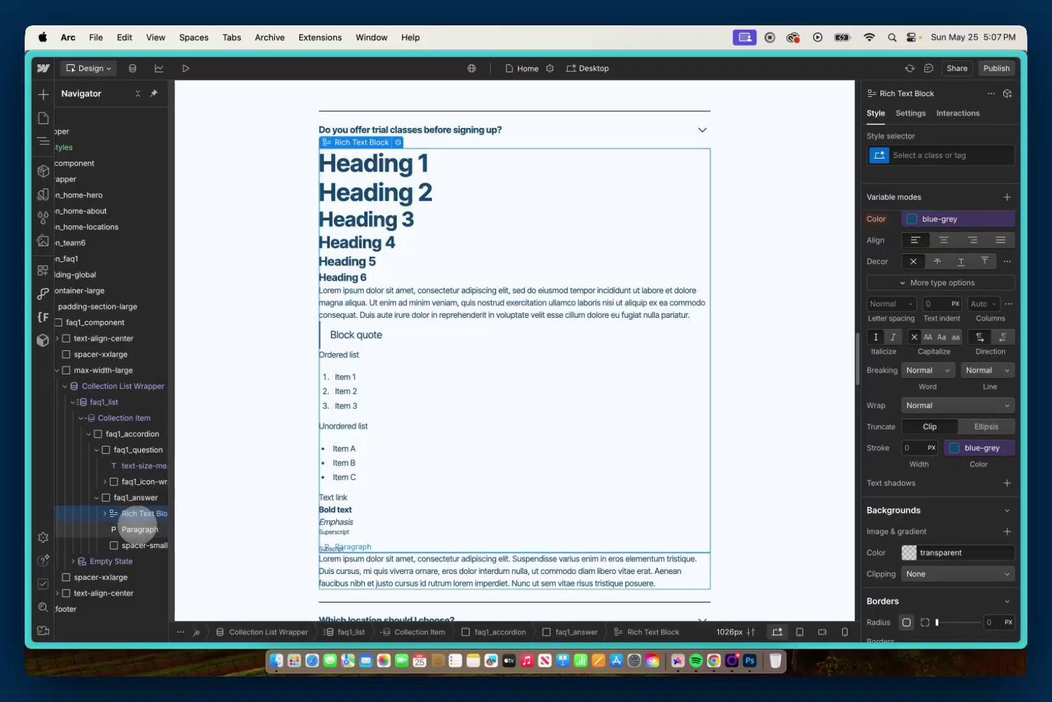
click(138, 528)
key(Delete)
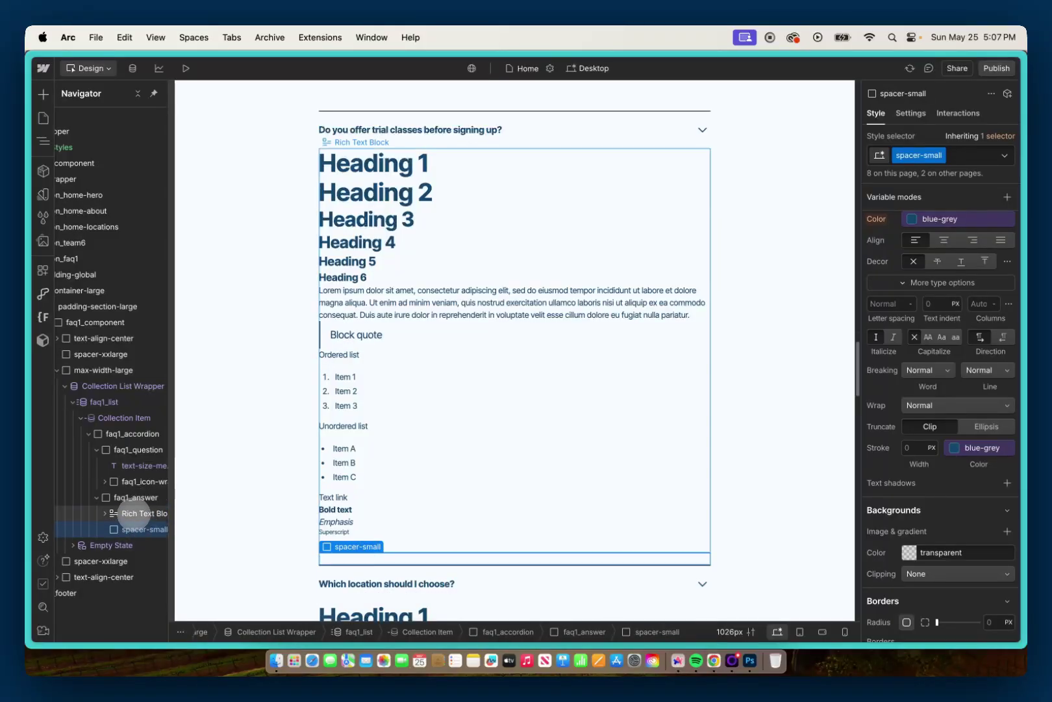
- Apply the existing text-rich-text class to the new Rich Text block in faq1_answer
click(138, 513)
click(902, 156)
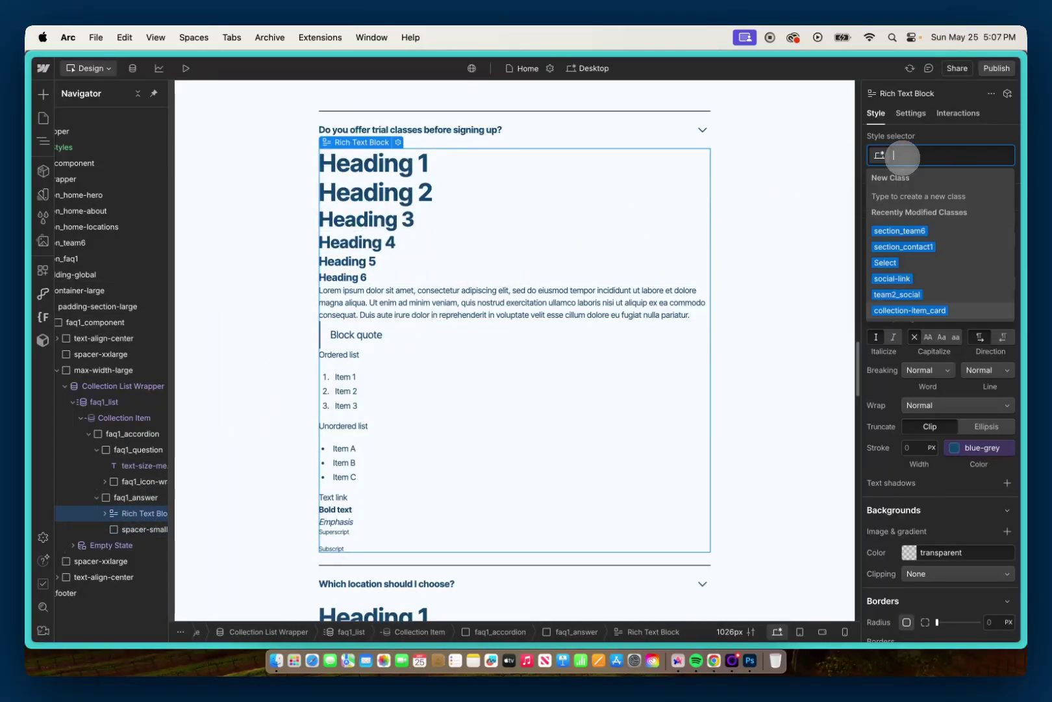
text(text-)
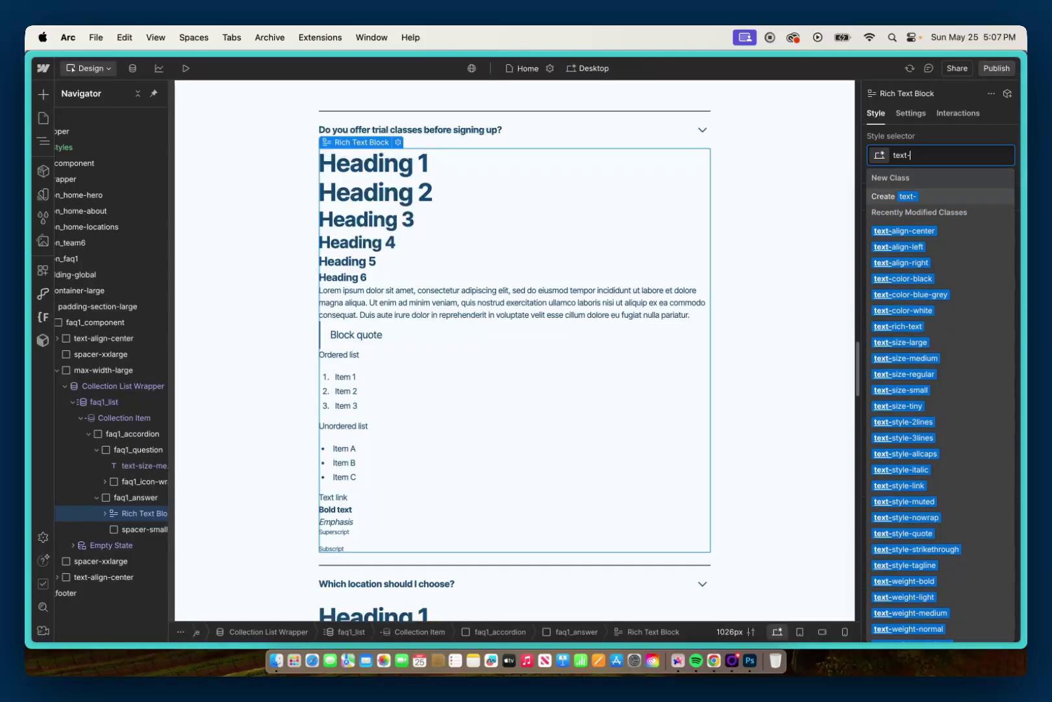
double_click(902, 155)
key(BackSpace)
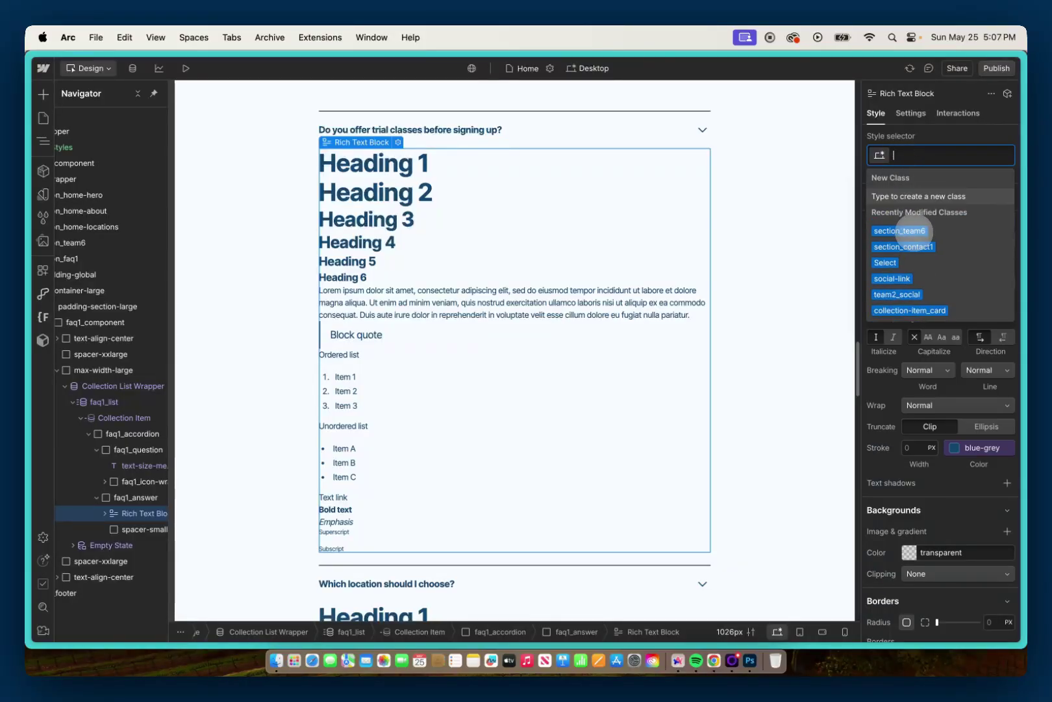
key(super+z)
- Connect the Rich Text block's content to the answer text of the FAQs collection and collapse faq1_accordion in the element tree
click(391, 142)
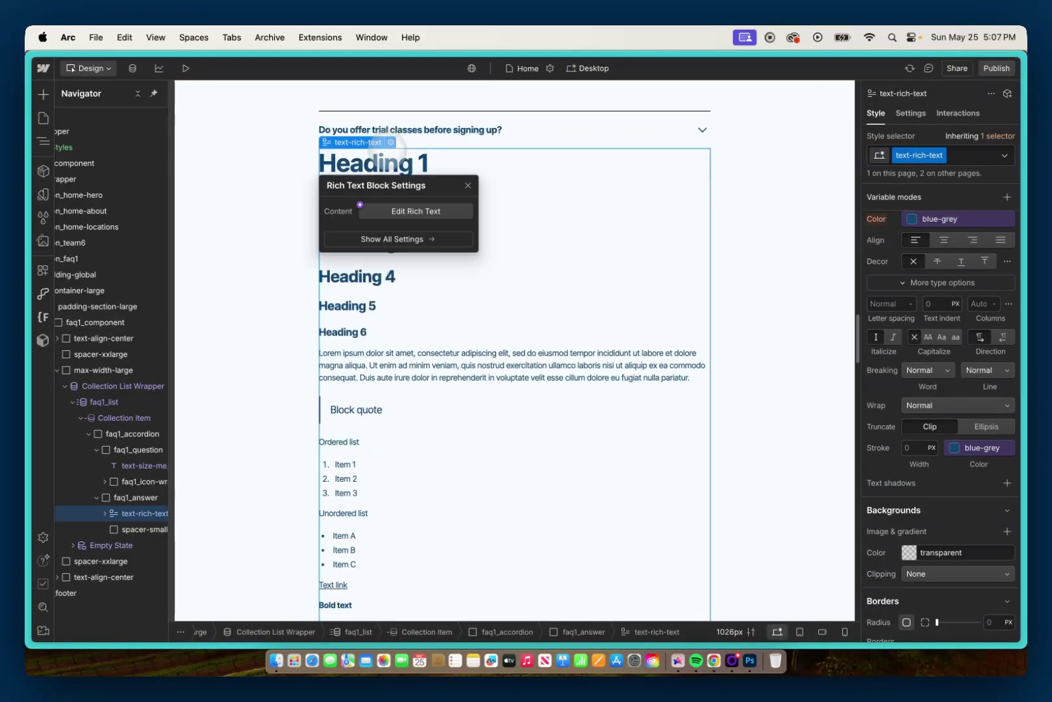
click(360, 205)
click(361, 251)
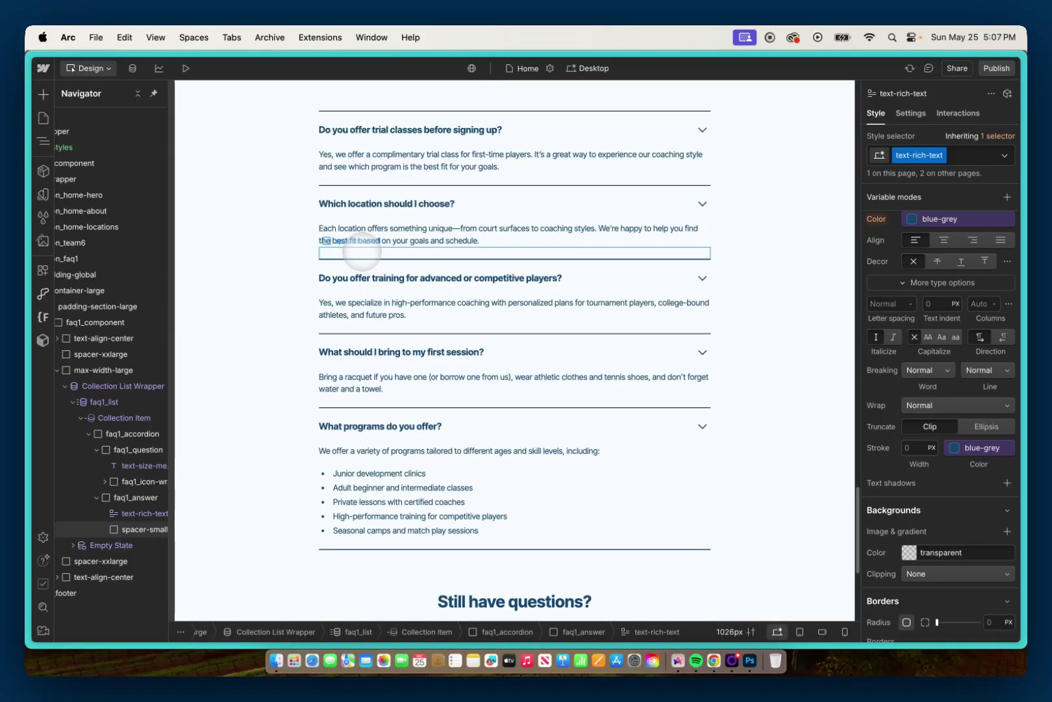
click(101, 436)
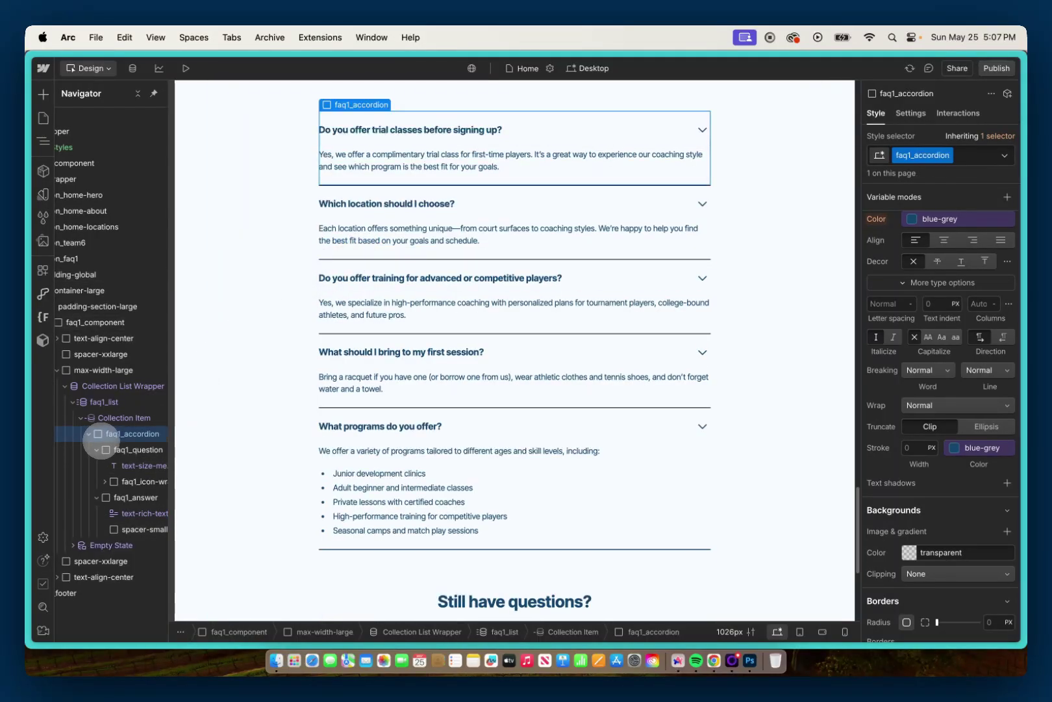
click(88, 434)
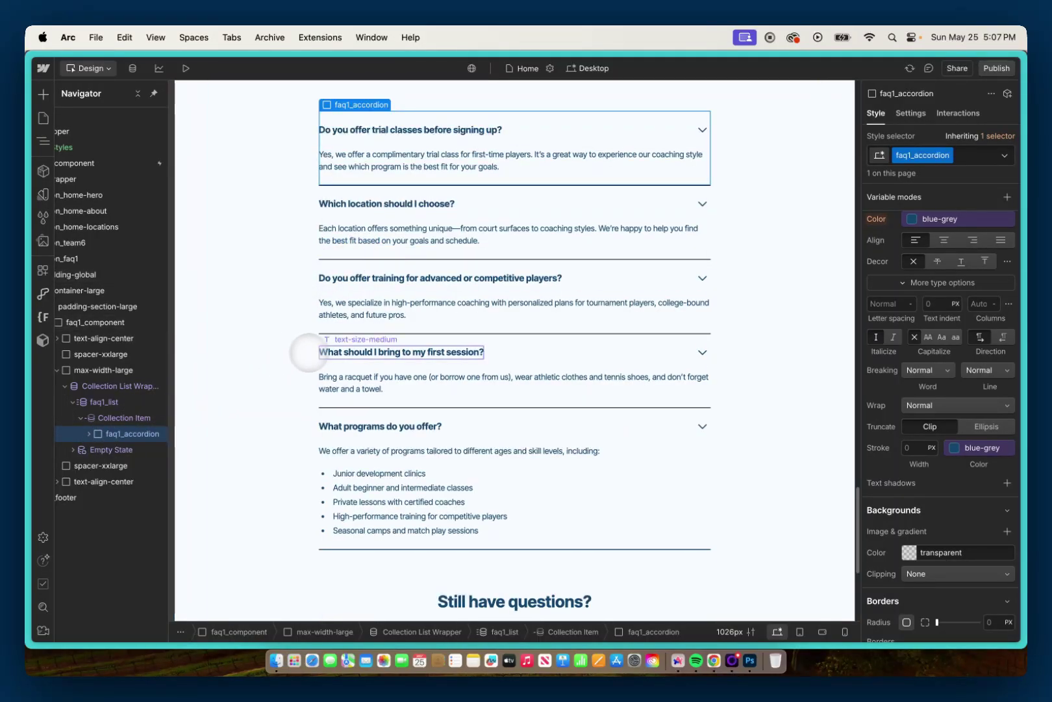
- Preview the FAQ section, test expanding and collapsing the first three questions, and return to the design view
scroll(337, 367, down, 1)
scroll(338, 368, up, 4)
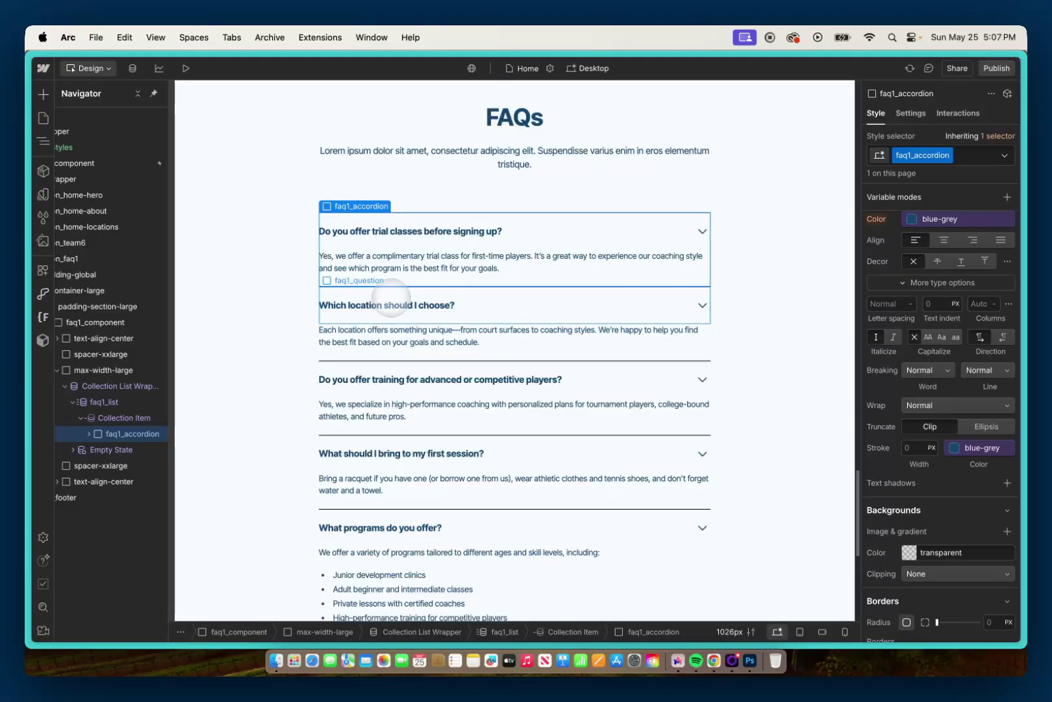
scroll(394, 286, down, 3)
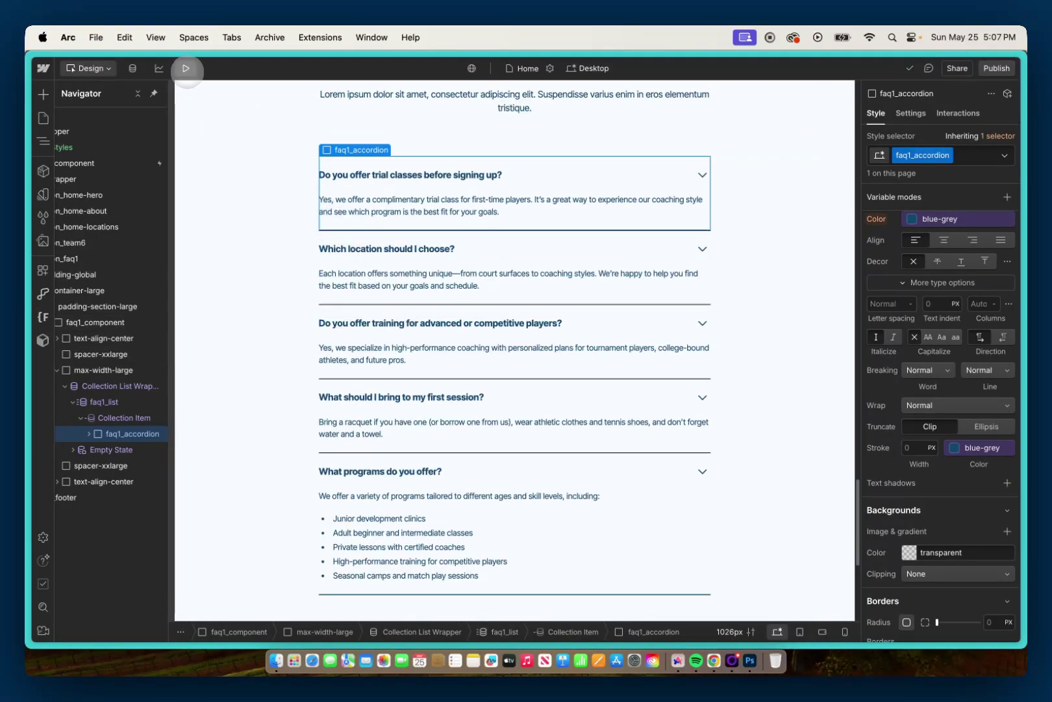
click(186, 68)
scroll(258, 228, down, 5)
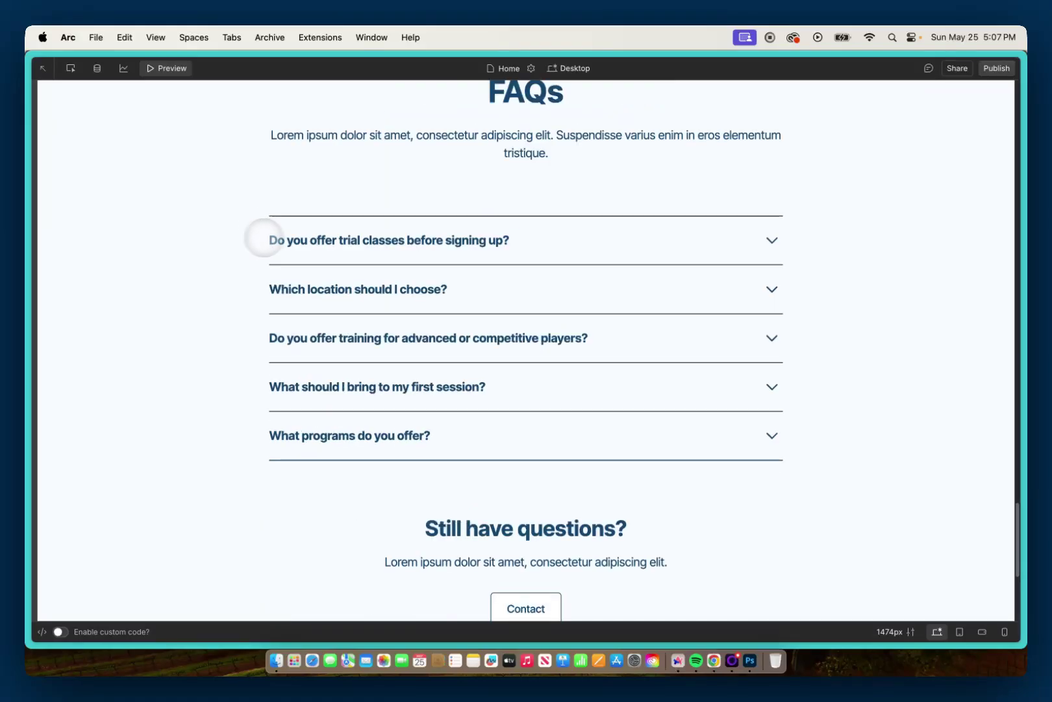
click(337, 239)
click(337, 239)
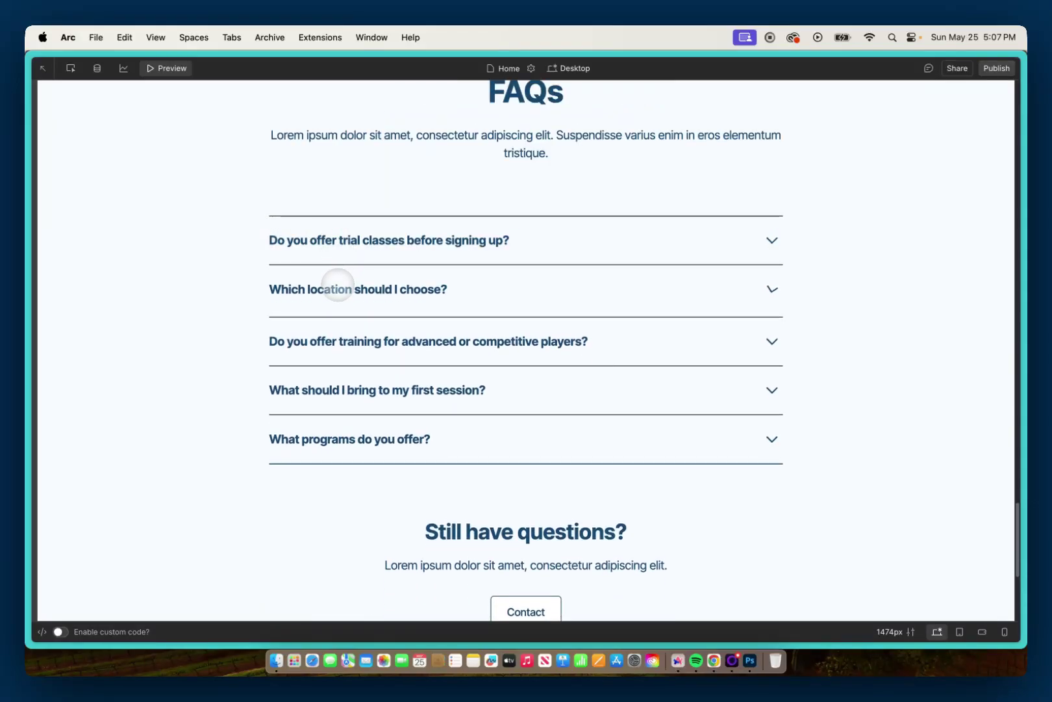
click(336, 286)
click(337, 294)
click(336, 337)
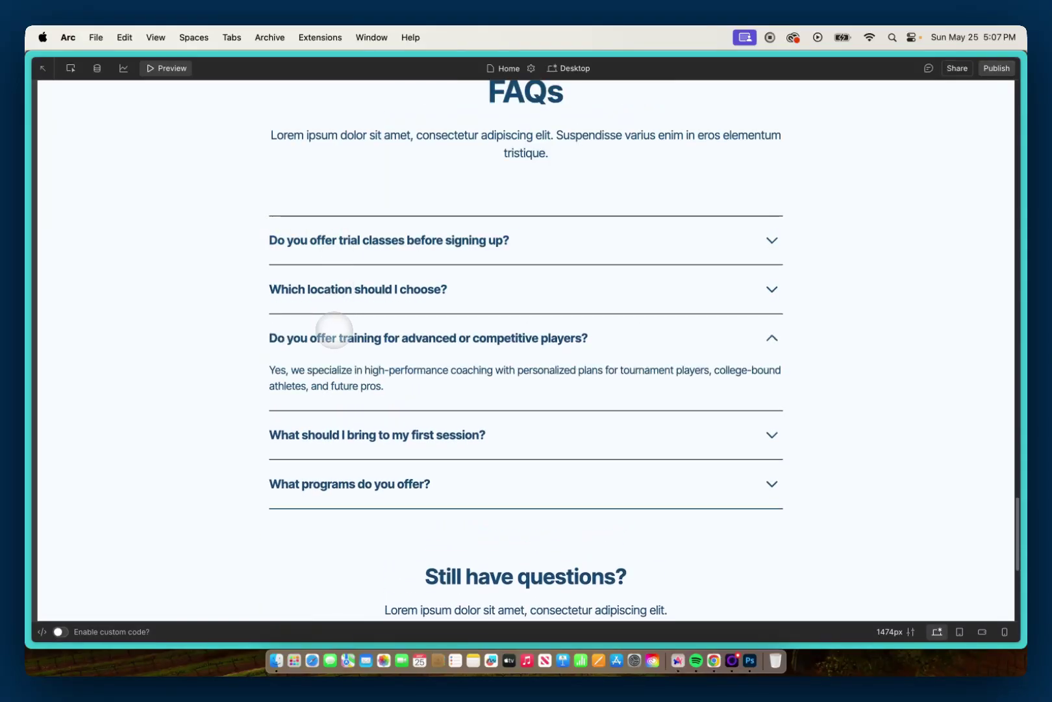
click(336, 337)
click(168, 67)
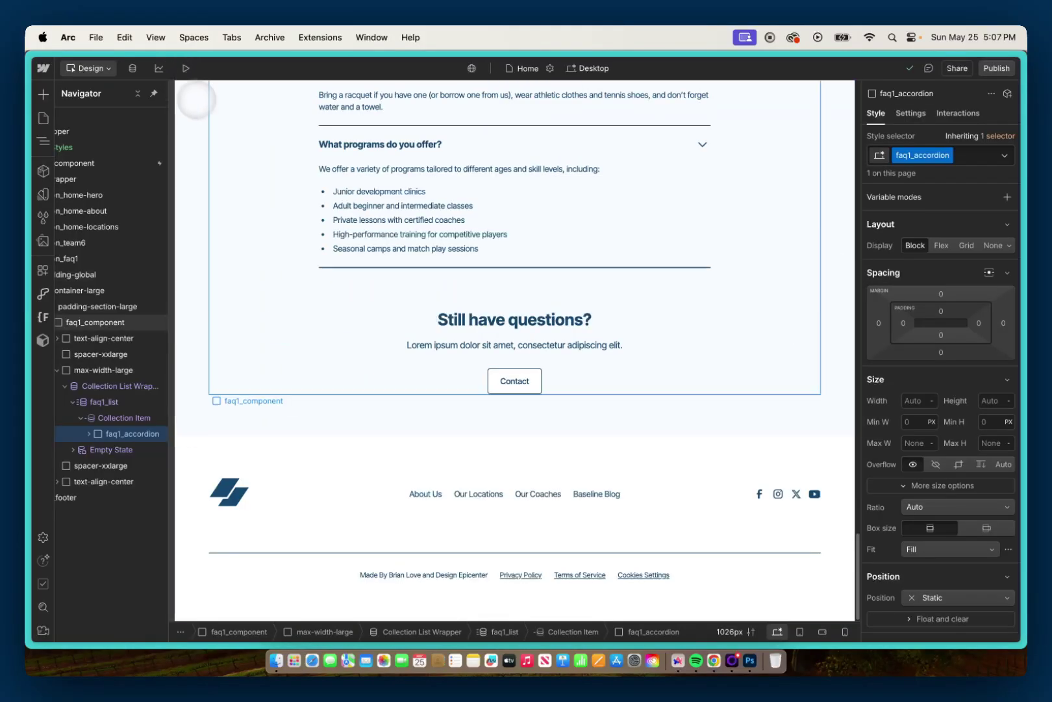
scroll(244, 169, up, 5)
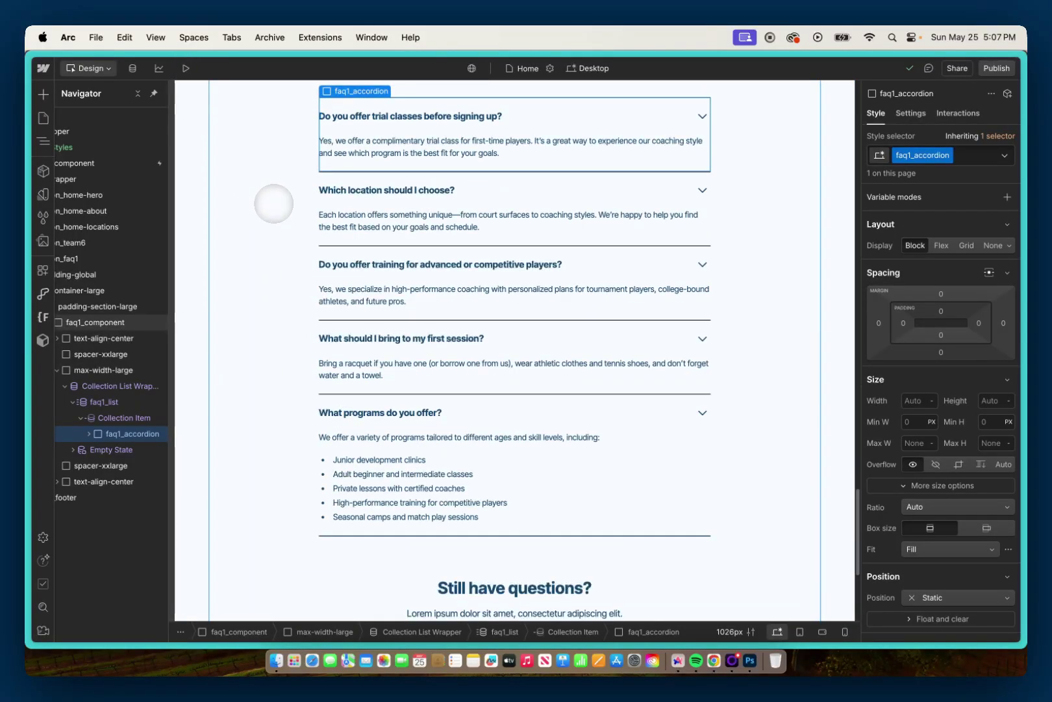